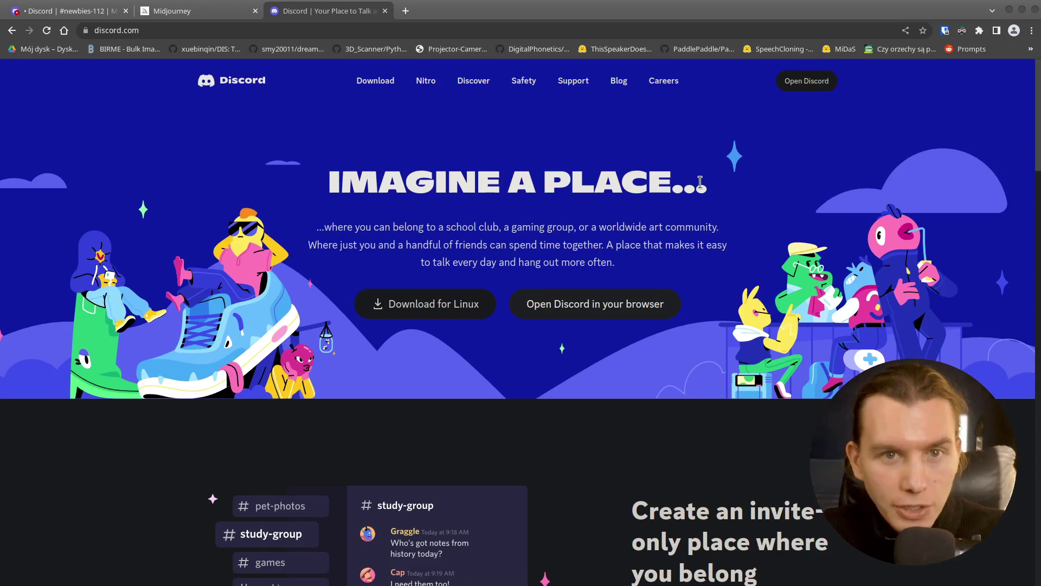
# Open Discord in the browser and join the Midjourney server by accepting its invite.
pyautogui.scroll(-2, 678, 260)
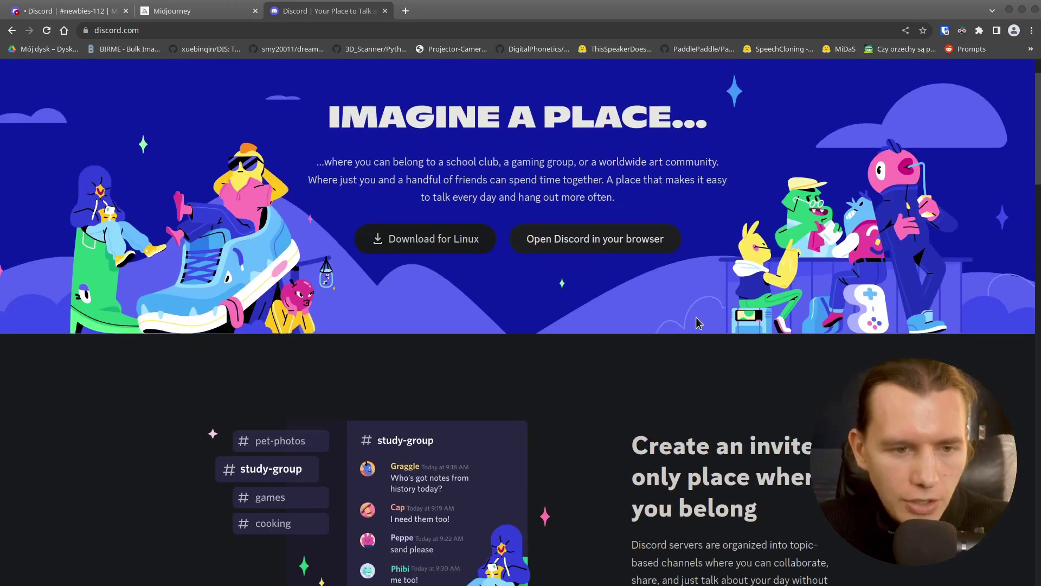
pyautogui.scroll(2, 699, 323)
pyautogui.click(807, 81)
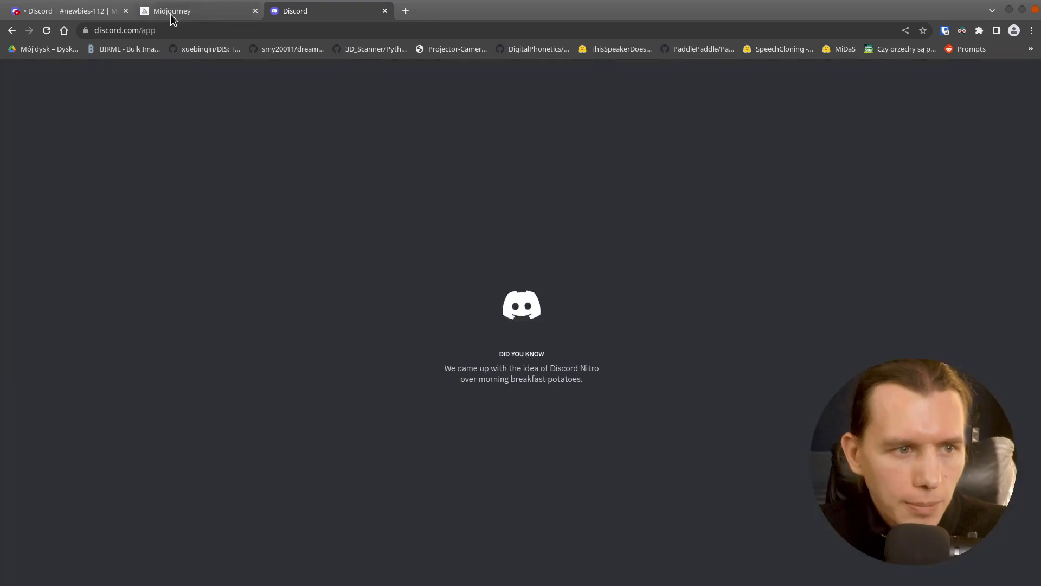
pyautogui.click(170, 13)
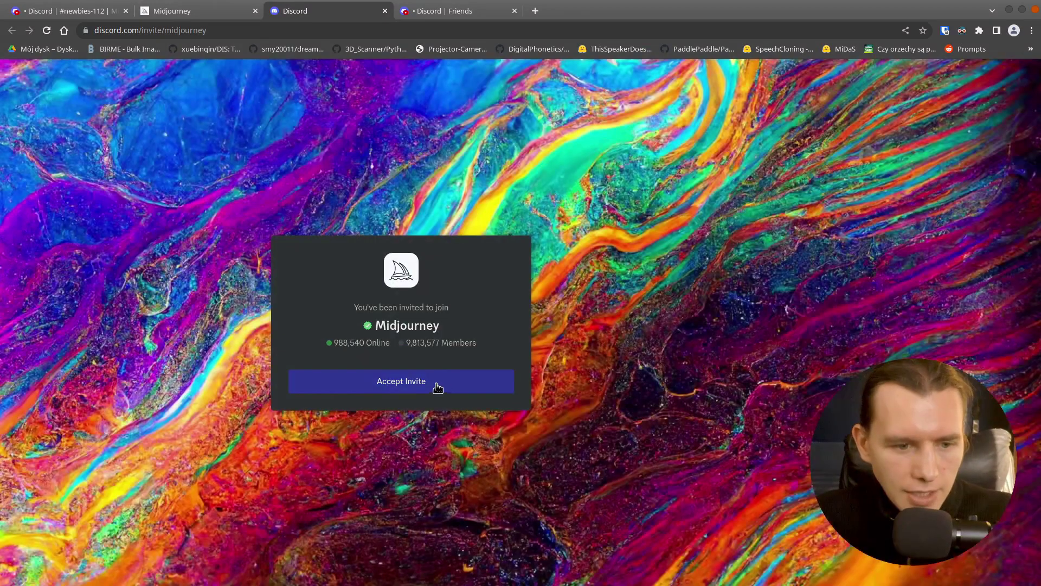
pyautogui.click(504, 380)
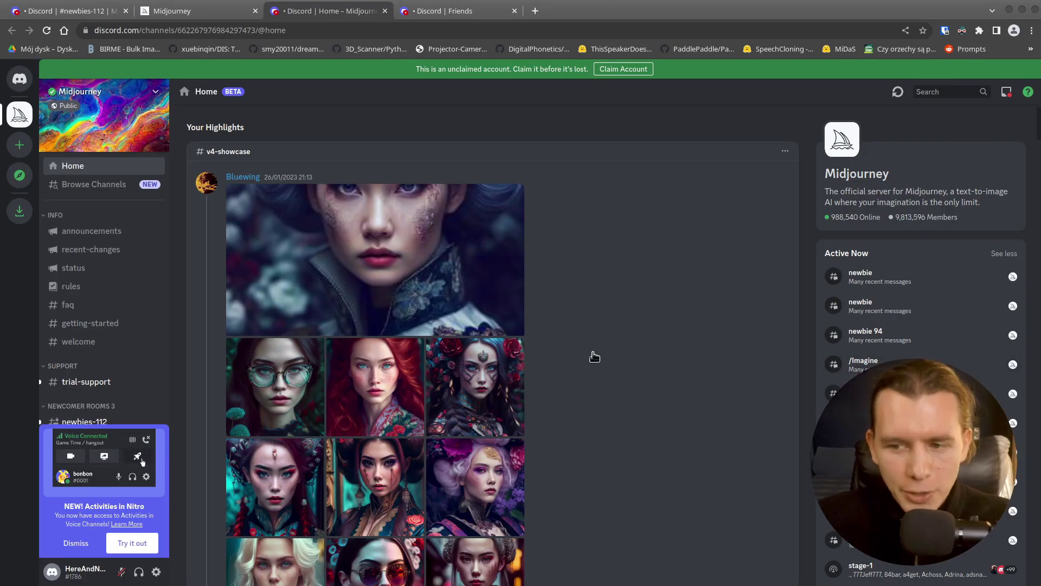
# Open the newbies-112 channel under Newcomer Rooms 3 of the Midjourney server.
pyautogui.click(632, 356)
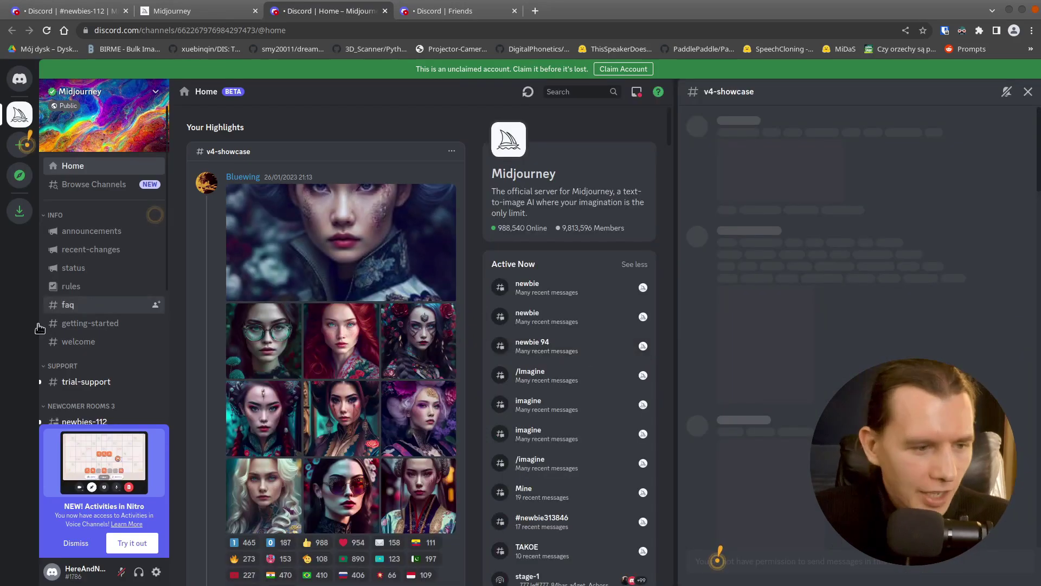
pyautogui.scroll(-3, 128, 357)
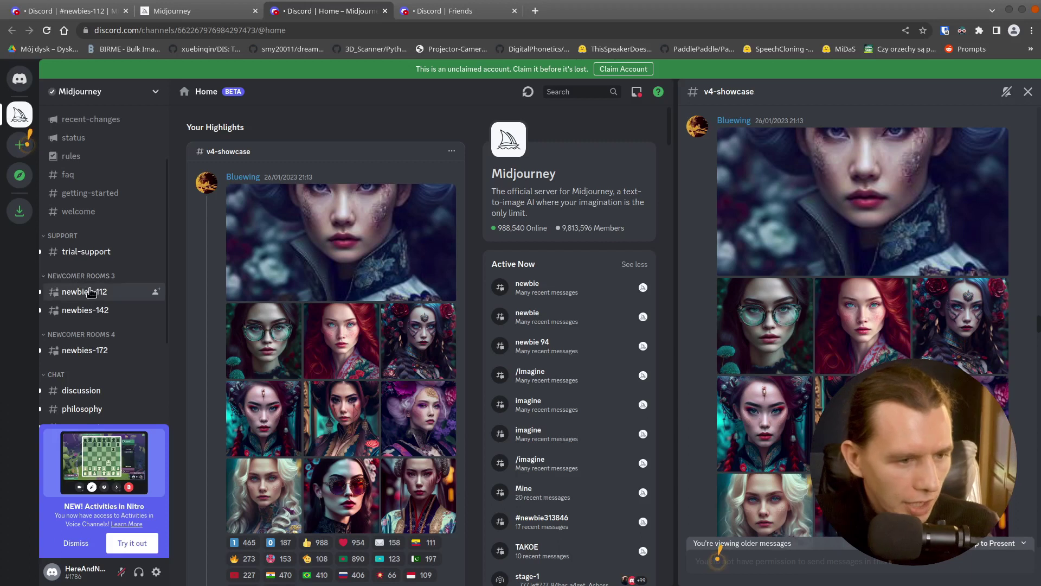
pyautogui.moveTo(91, 293)
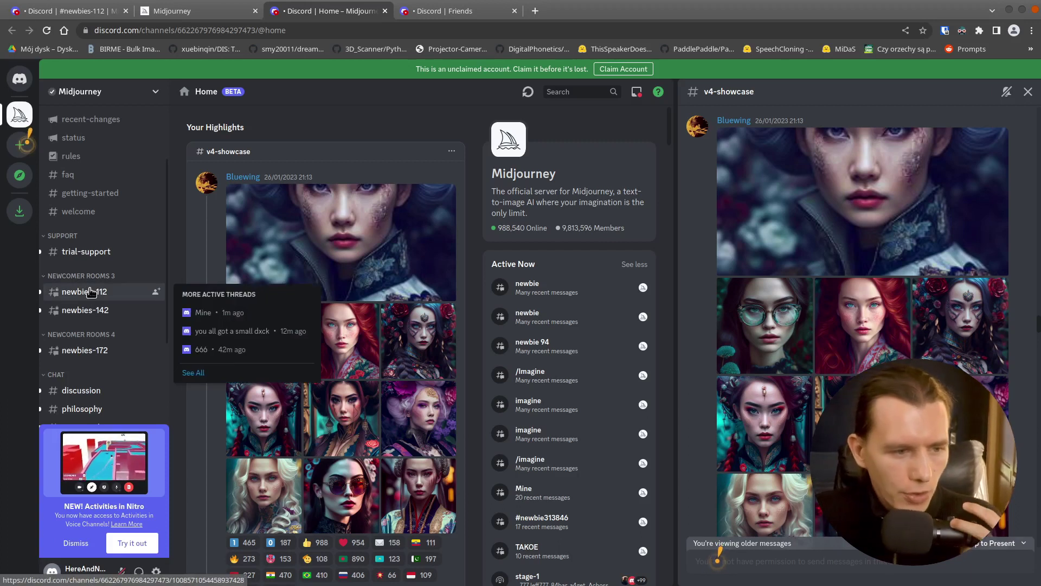
pyautogui.click(91, 293)
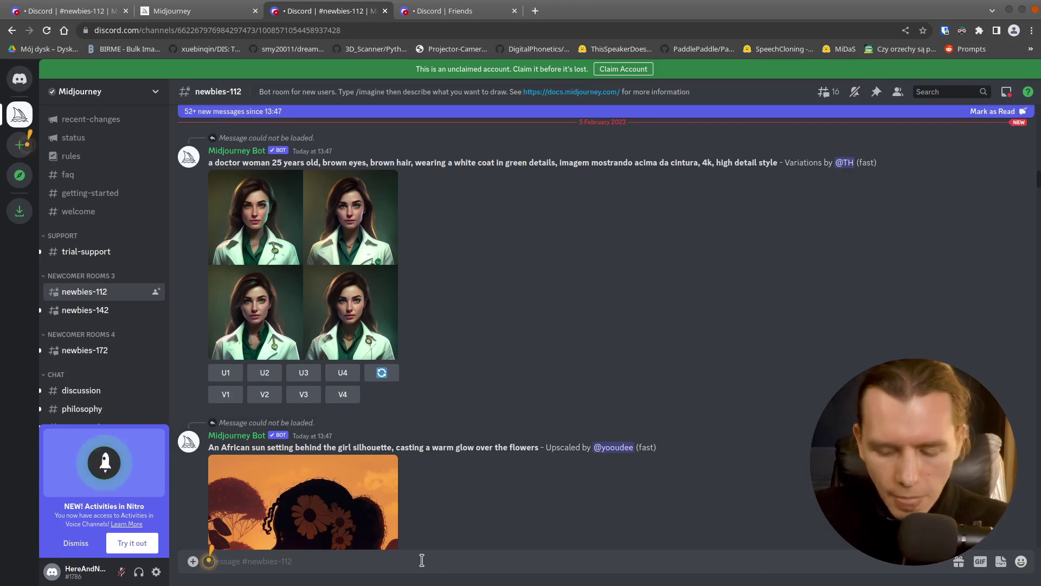
# Display the Midjourney Bot's settings with the /settings command and make sure Remix mode is switched on.
pyautogui.write('/')
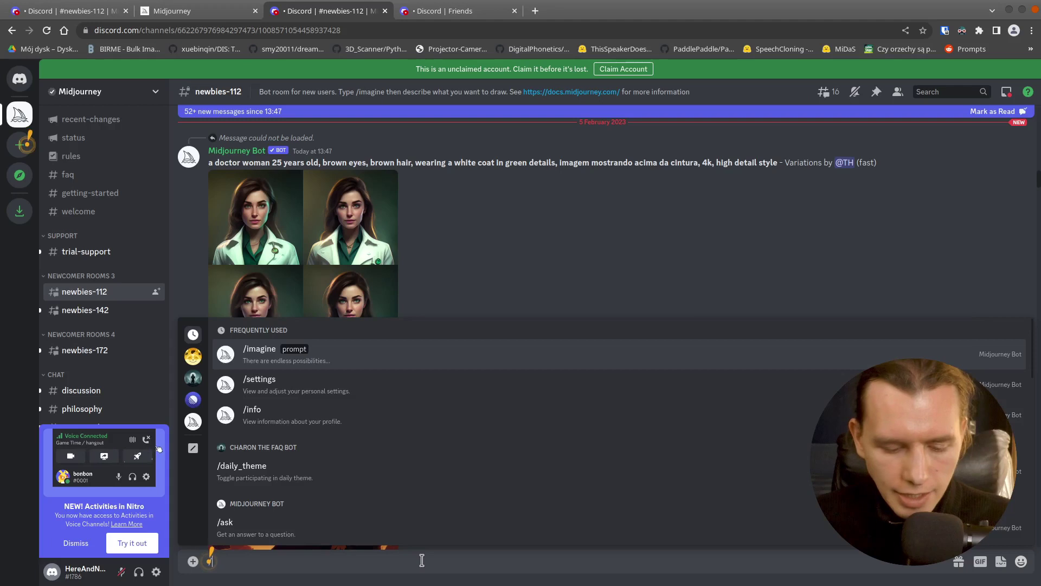
pyautogui.write('settings')
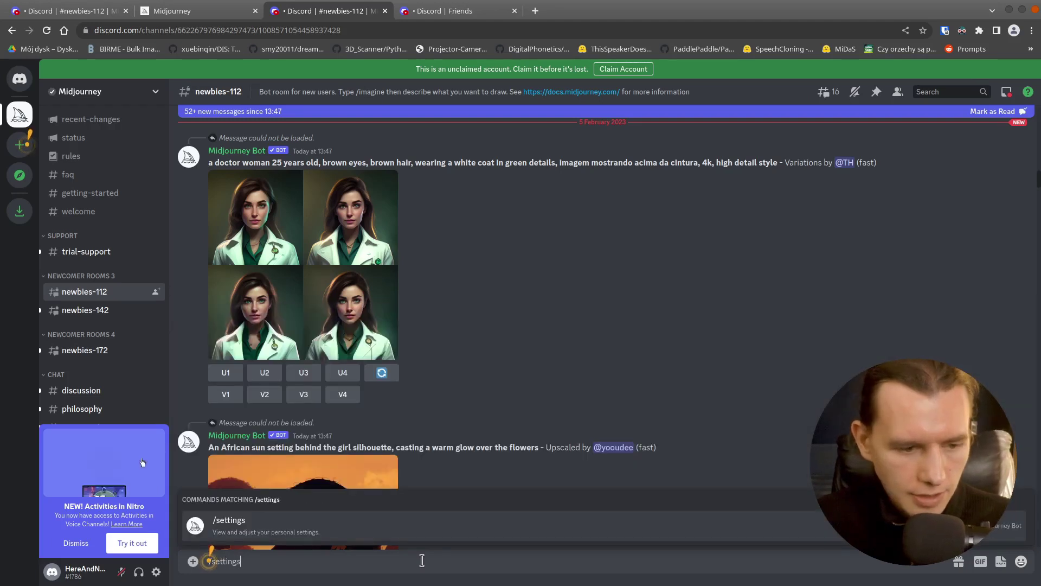
pyautogui.press('Return')
pyautogui.press('Return')
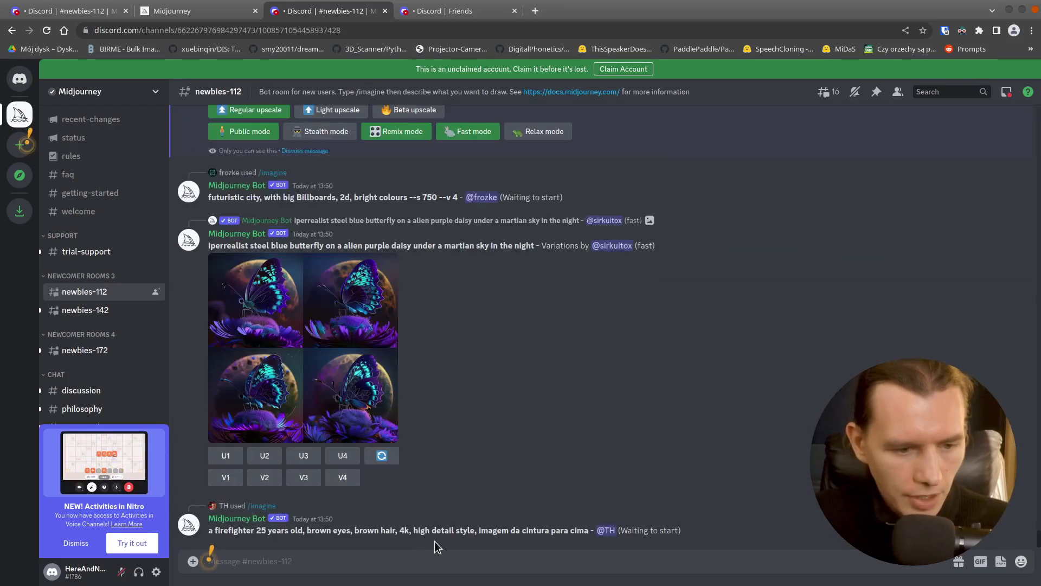
pyautogui.scroll(5, 499, 327)
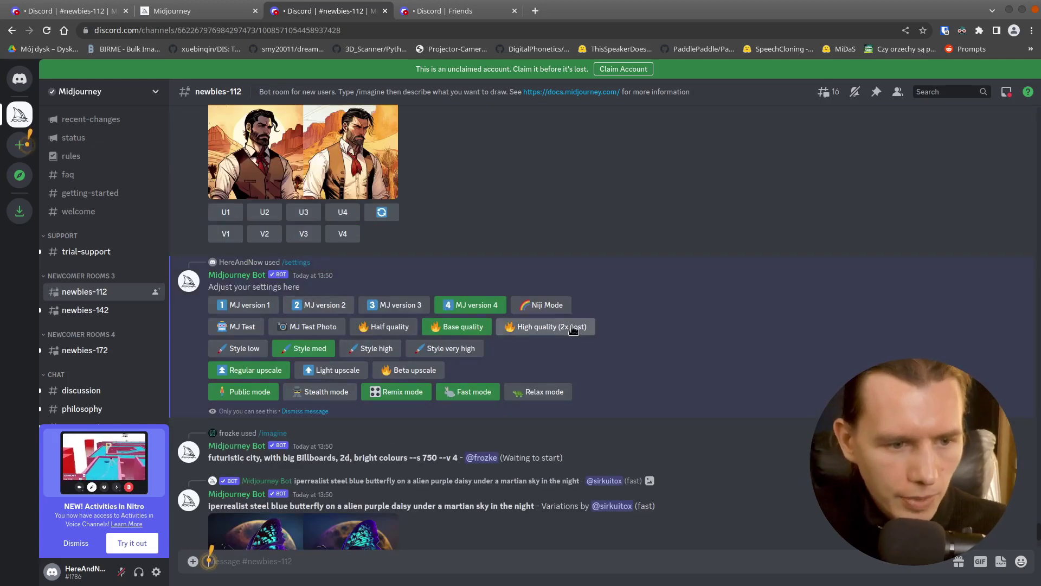
pyautogui.click(403, 398)
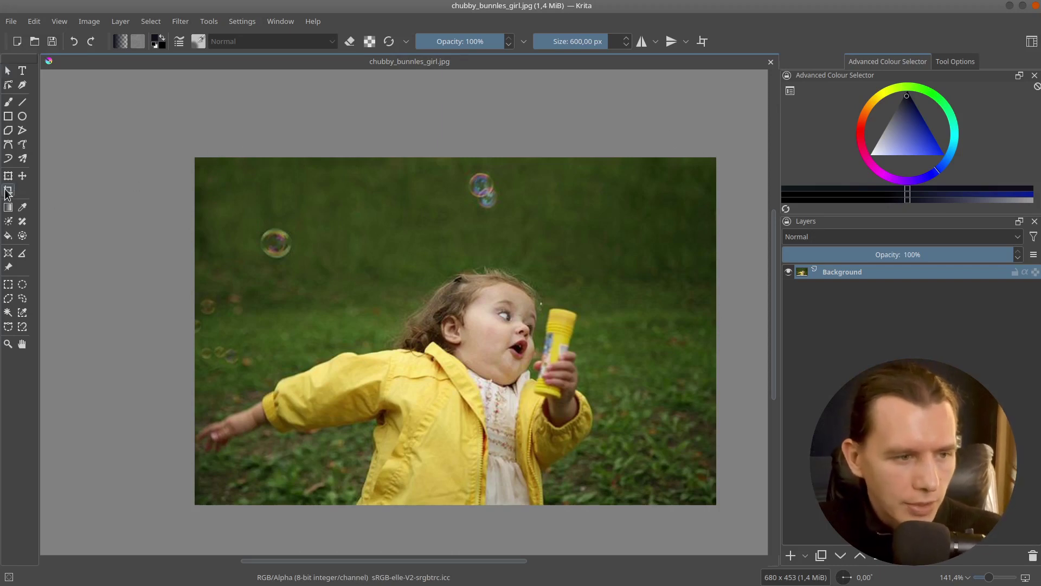
# In Krita, crop chubby_bunnles_girl.jpg to a 435 × 435 px square around the girl with the ratio locked at 1.00, and save it.
pyautogui.click(955, 61)
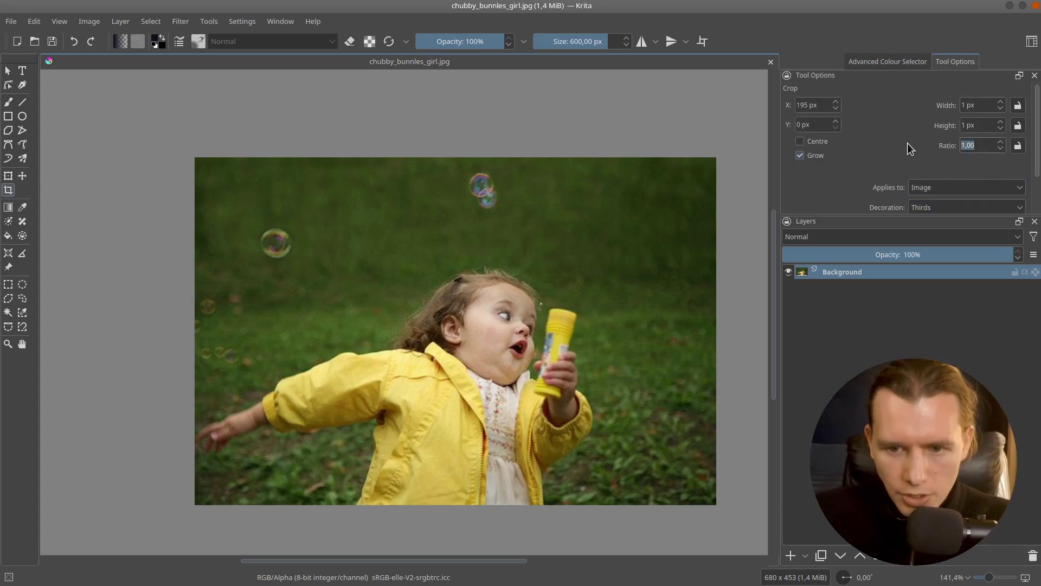
pyautogui.write('1')
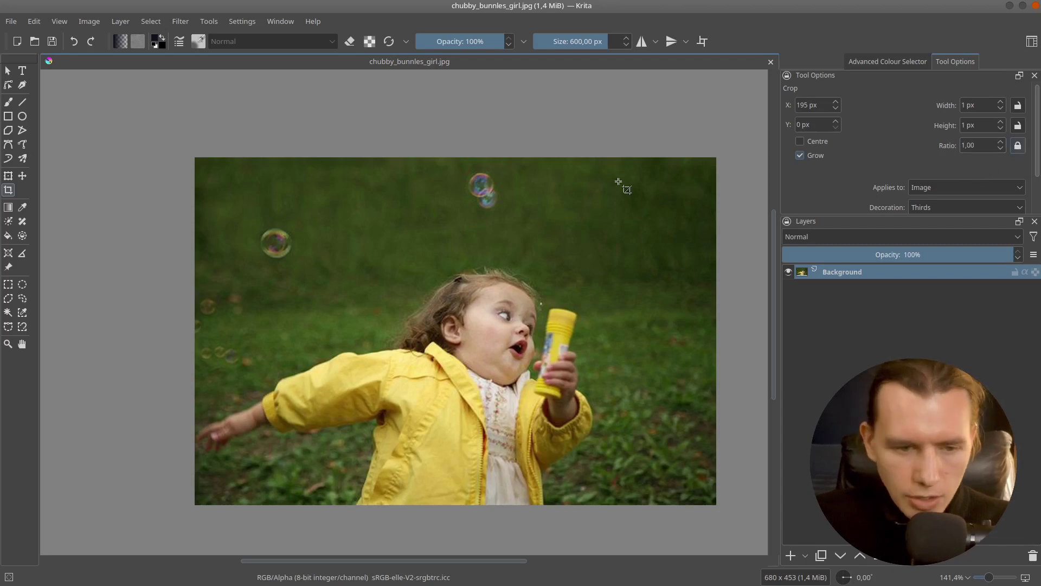
pyautogui.moveTo(205, 136); pyautogui.dragTo(562, 367)
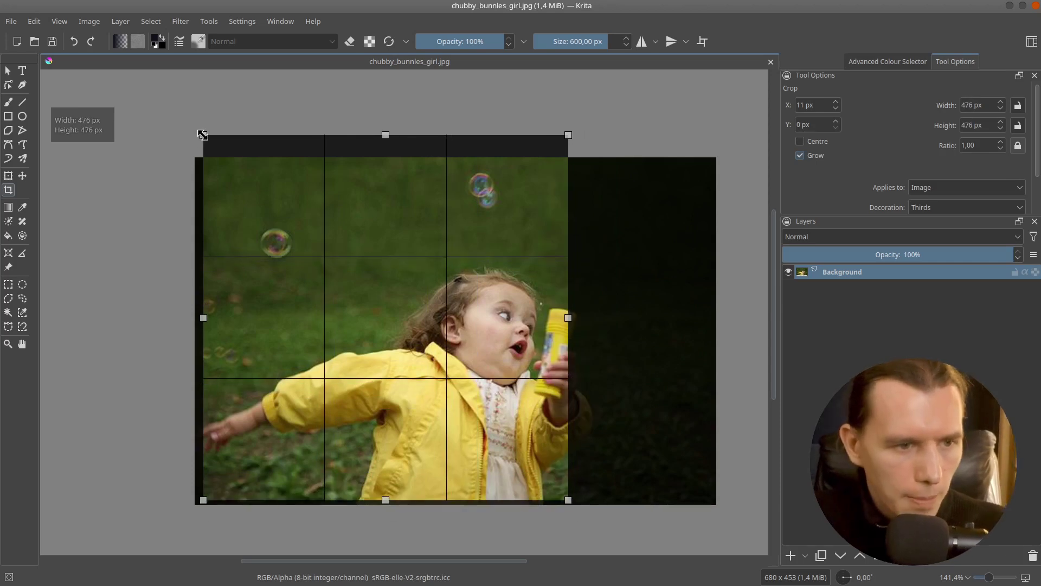
pyautogui.moveTo(203, 135); pyautogui.dragTo(234, 167)
pyautogui.moveTo(366, 331); pyautogui.dragTo(428, 328)
pyautogui.doubleClick(510, 364)
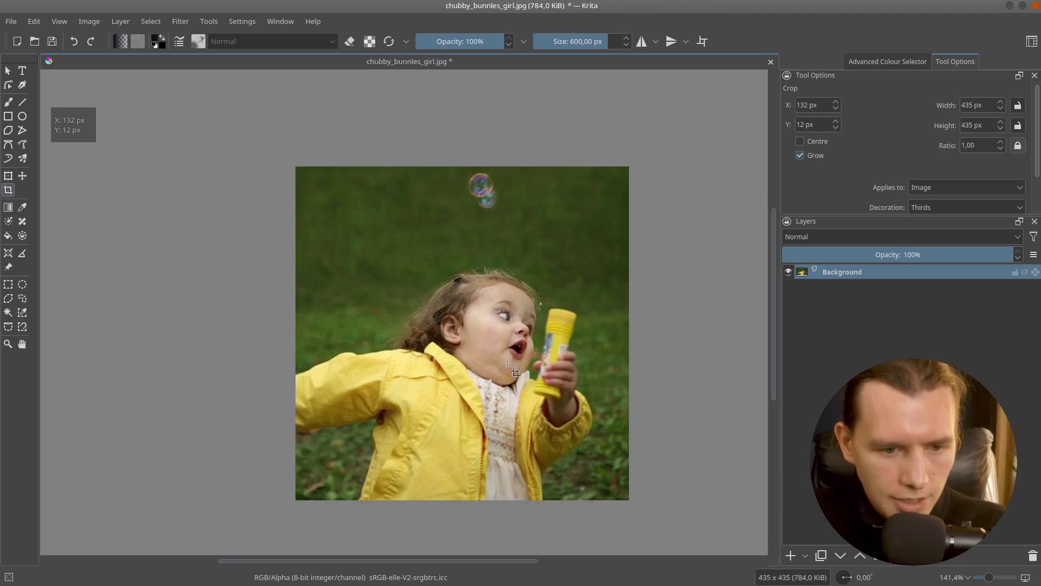
pyautogui.click(51, 42)
pyautogui.click(646, 390)
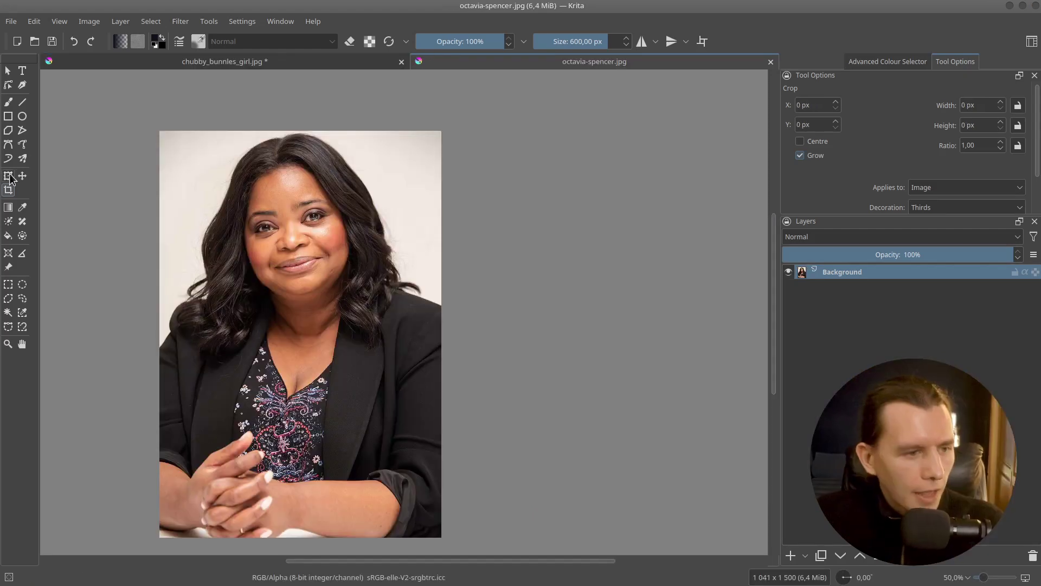
# Crop octavia-spencer.jpg to its upper part at full width, about 1041 × 1090 px, and save the image.
pyautogui.click(9, 177)
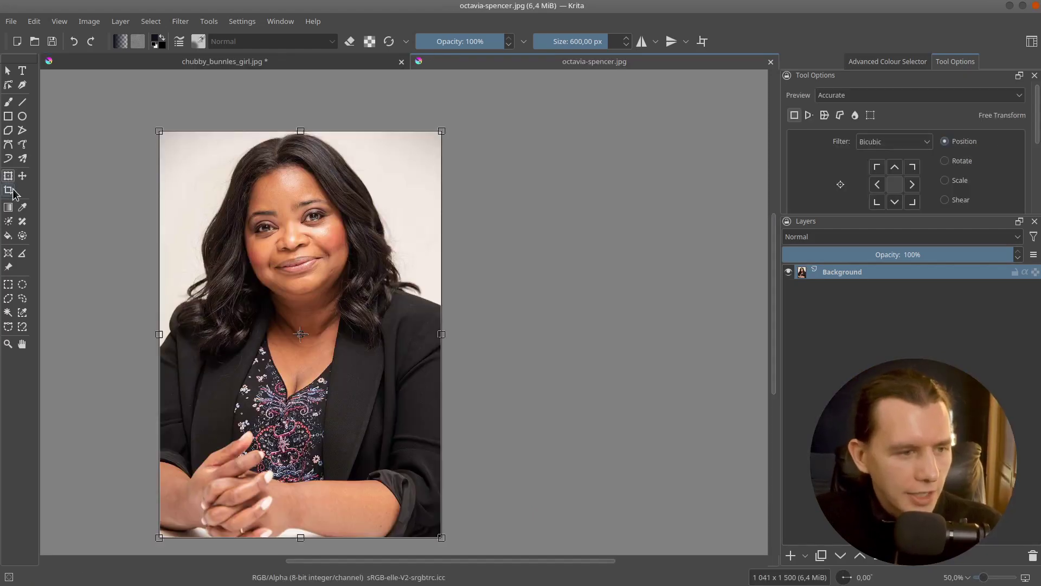
pyautogui.click(8, 190)
pyautogui.moveTo(160, 132); pyautogui.dragTo(439, 427)
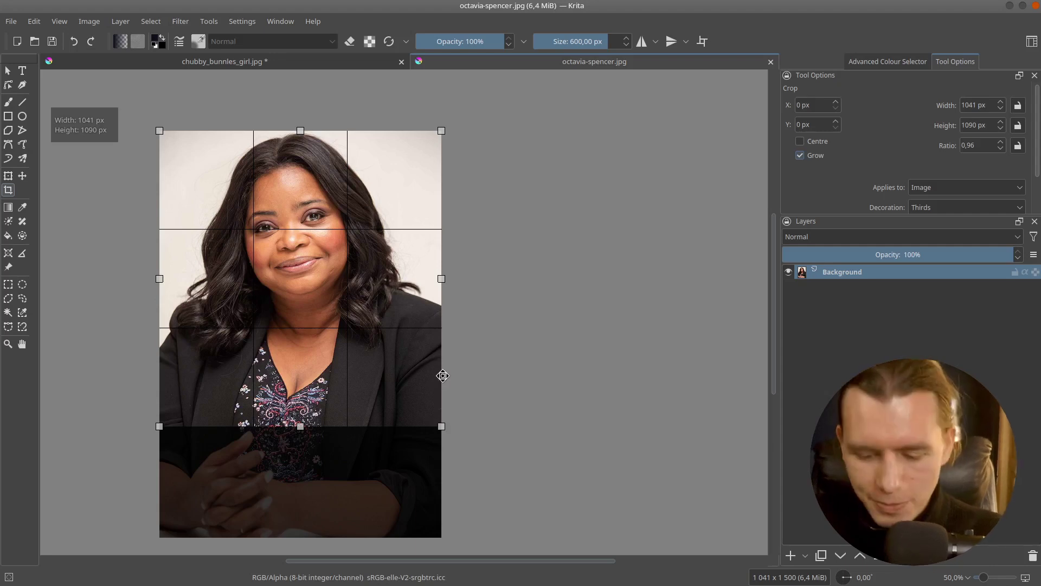
pyautogui.press('Return')
pyautogui.hotkey('ctrl', 's')
pyautogui.press('Return')
# Switch back to Discord and upload chubby_bunnles_girl.jpg from the 23_real_memes/memes folder to the newbies-112 channel.
pyautogui.hotkey('alt', 'Tab')
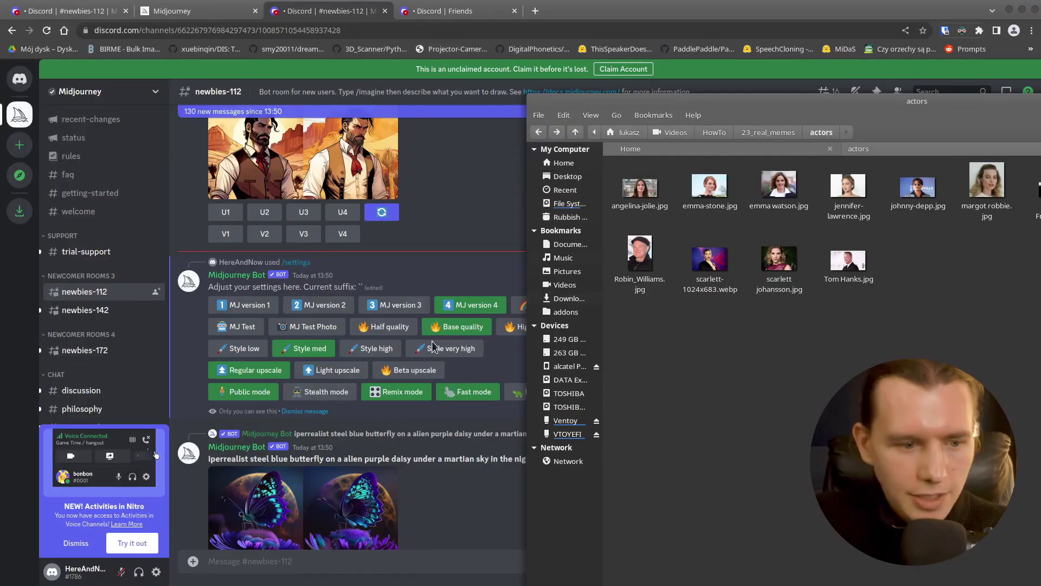
pyautogui.click(464, 522)
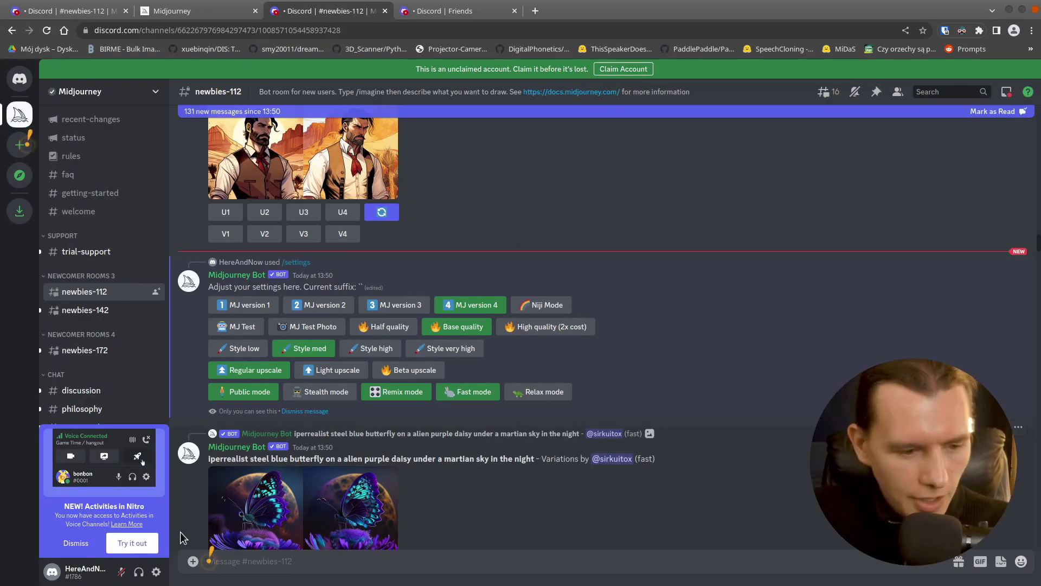
pyautogui.click(193, 562)
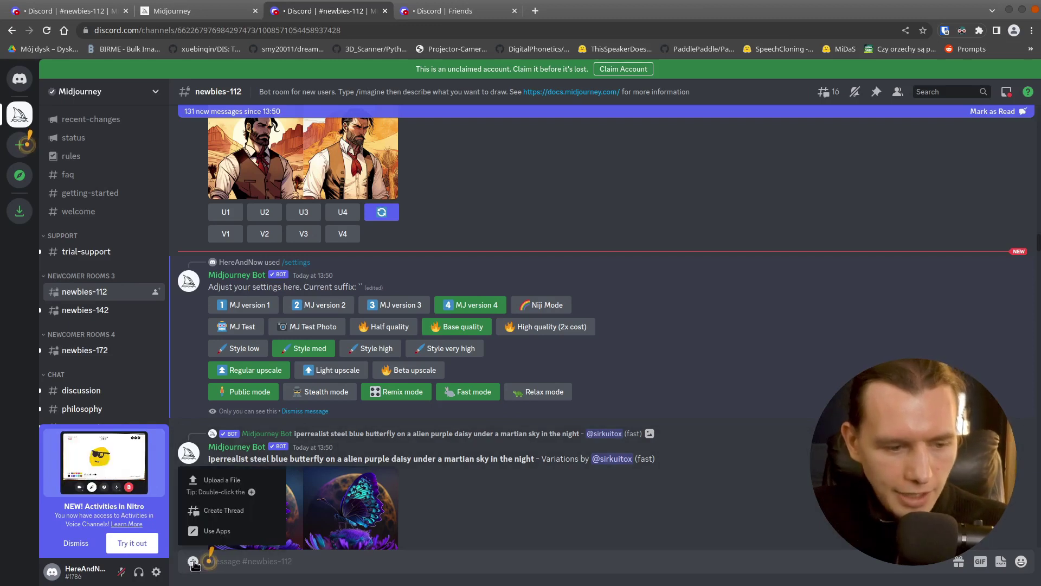
pyautogui.click(216, 488)
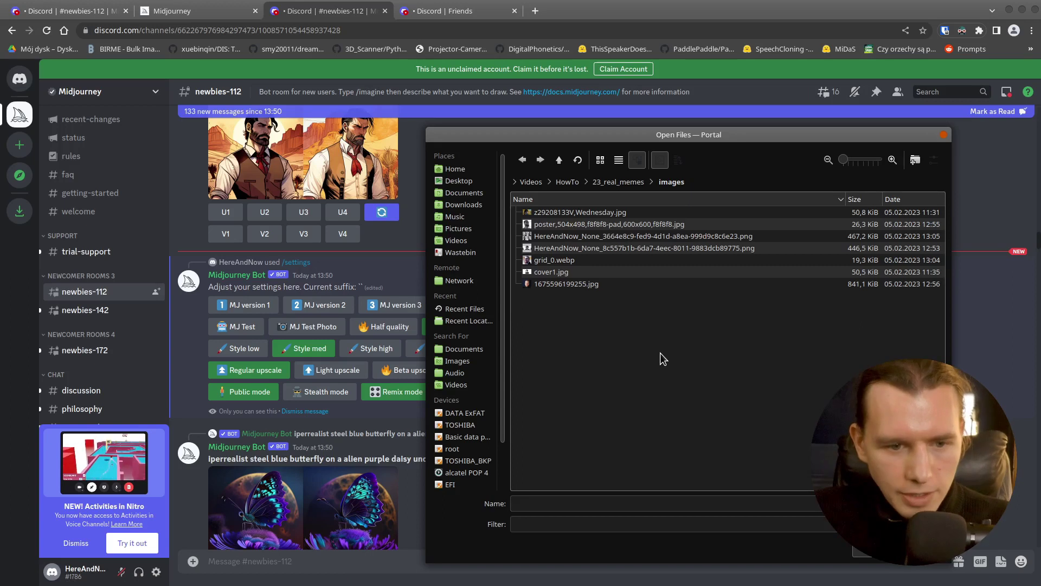
pyautogui.click(618, 181)
pyautogui.click(567, 215)
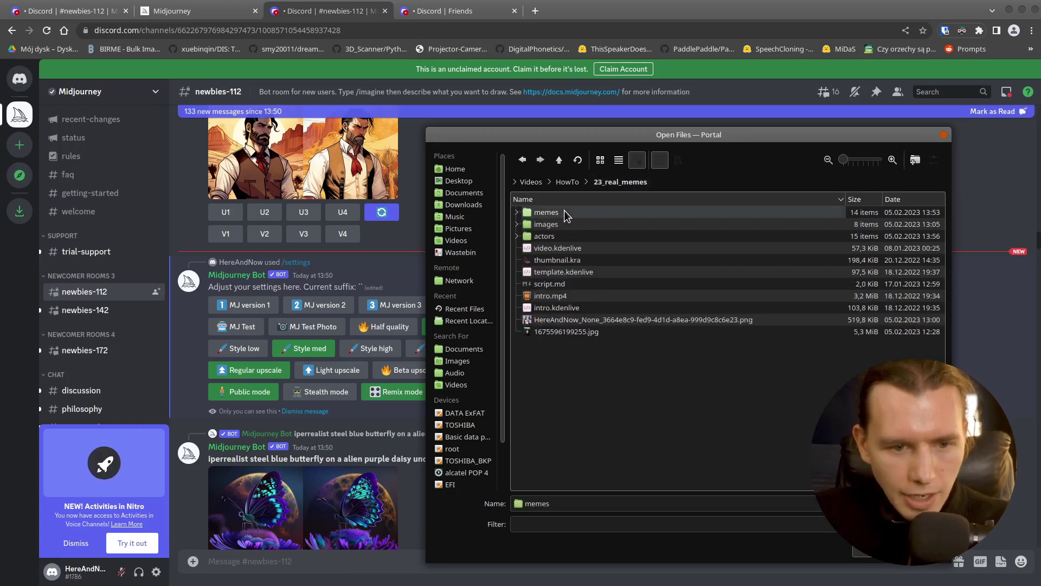
pyautogui.doubleClick(566, 216)
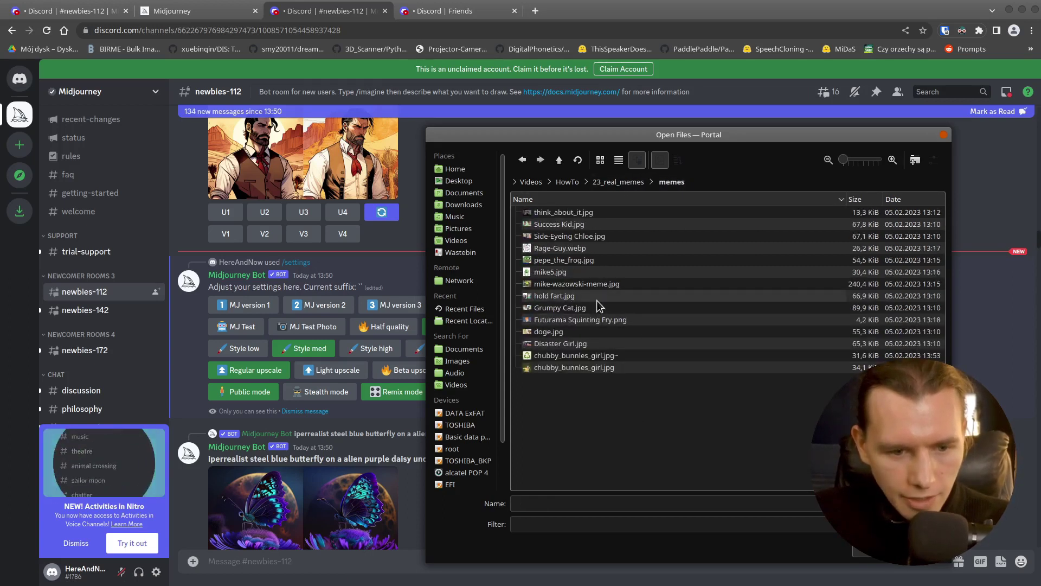
pyautogui.doubleClick(574, 367)
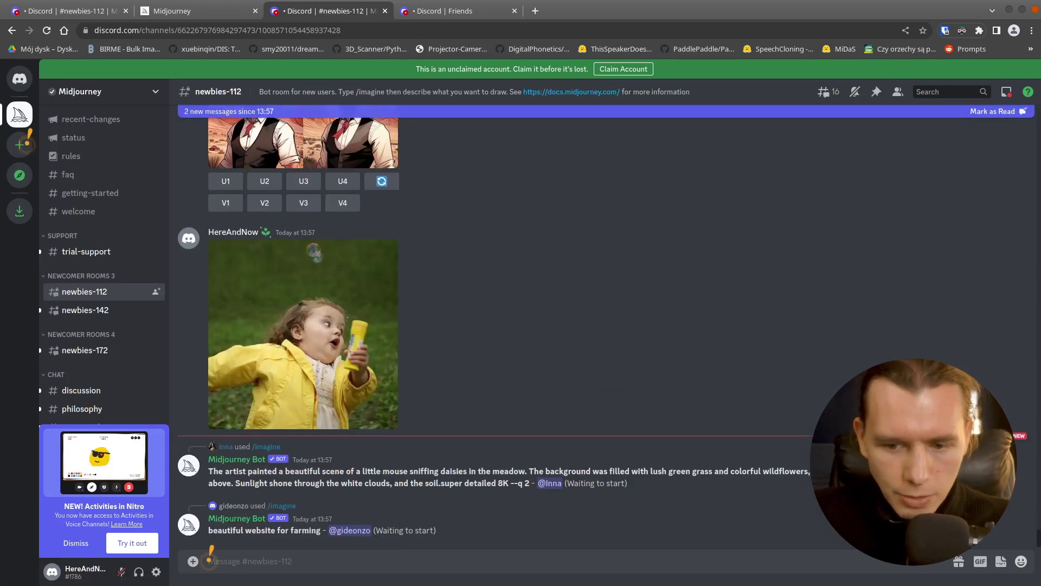
# Enlarge the uploaded picture of the girl in the channel and copy its image address.
pyautogui.rightClick(303, 323)
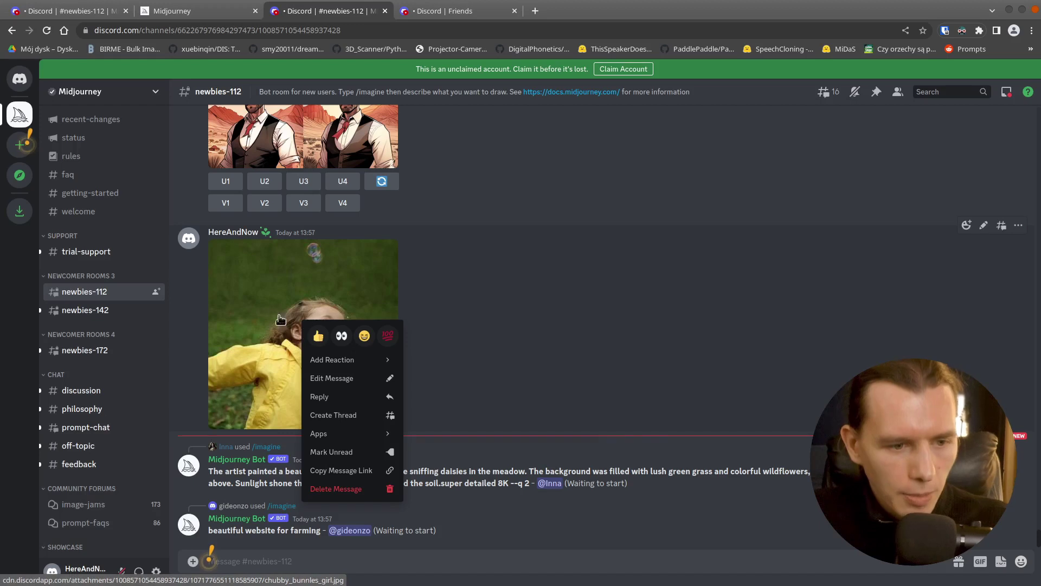
pyautogui.click(314, 143)
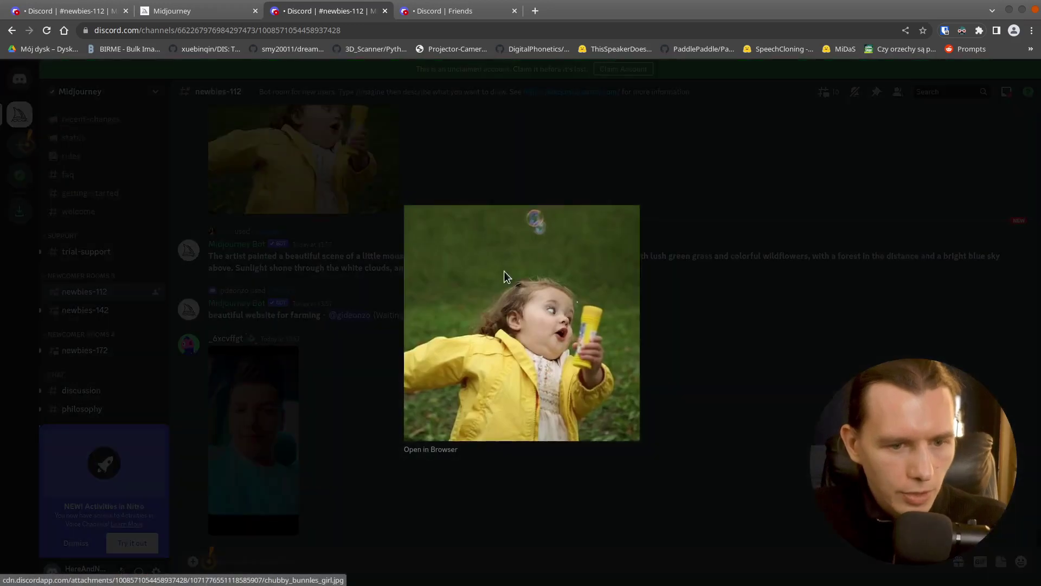
pyautogui.rightClick(530, 287)
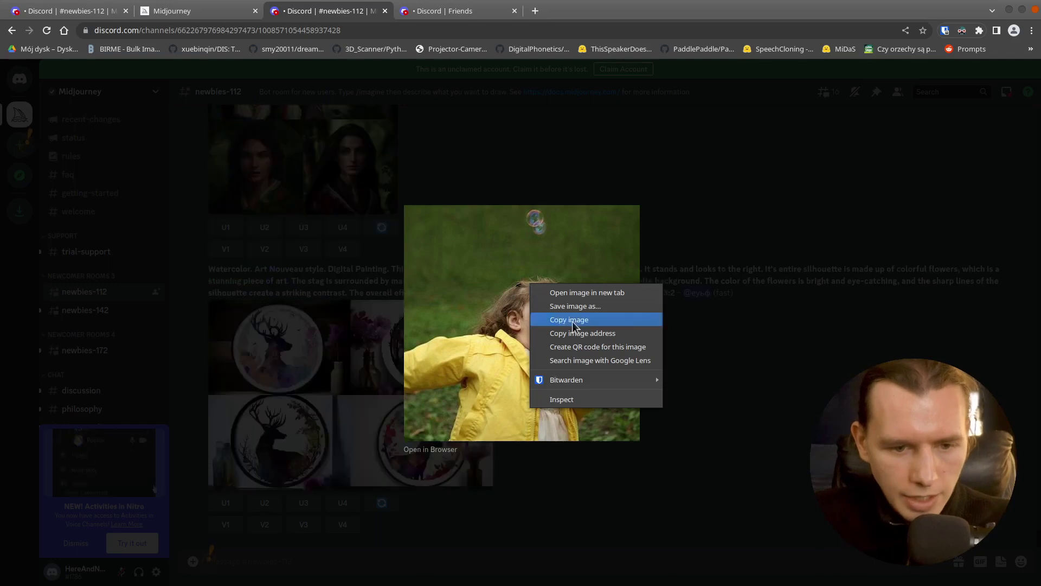
pyautogui.click(582, 334)
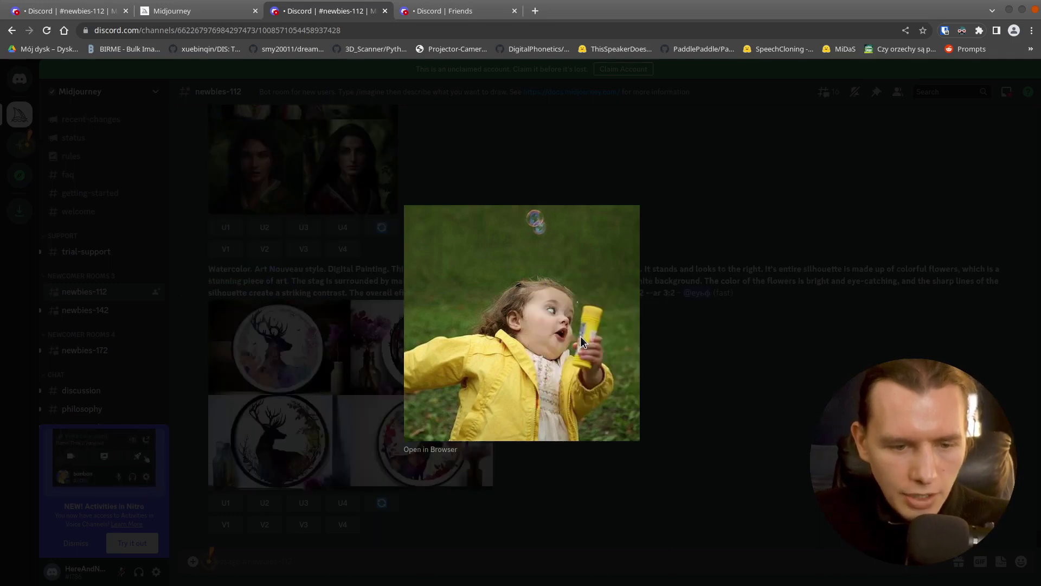
# Open the enlarged picture in its own browser tab, copy its full URL, and return to the newbies-112 tab.
pyautogui.rightClick(558, 315)
pyautogui.click(579, 324)
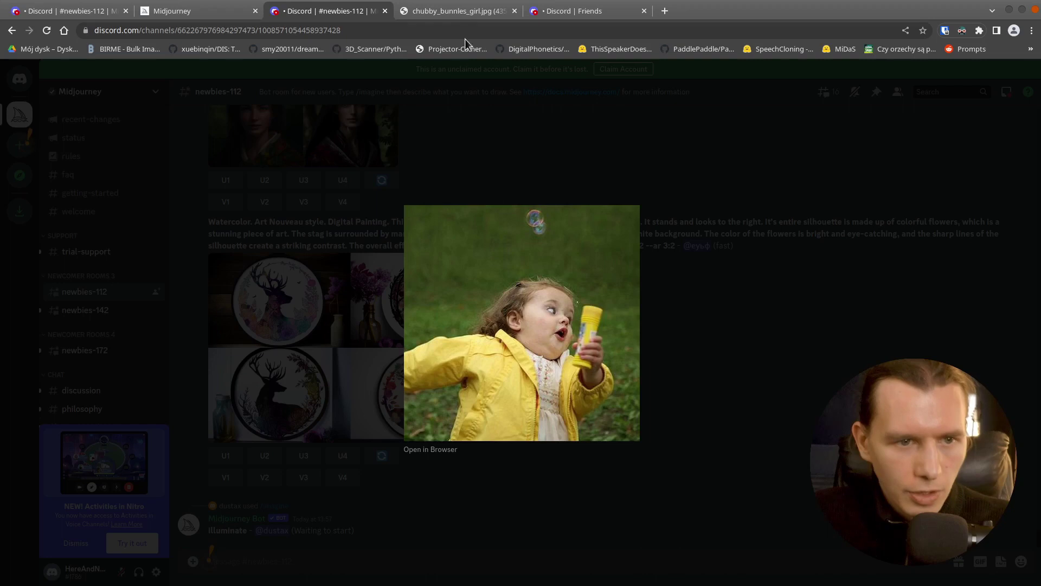
pyautogui.click(458, 14)
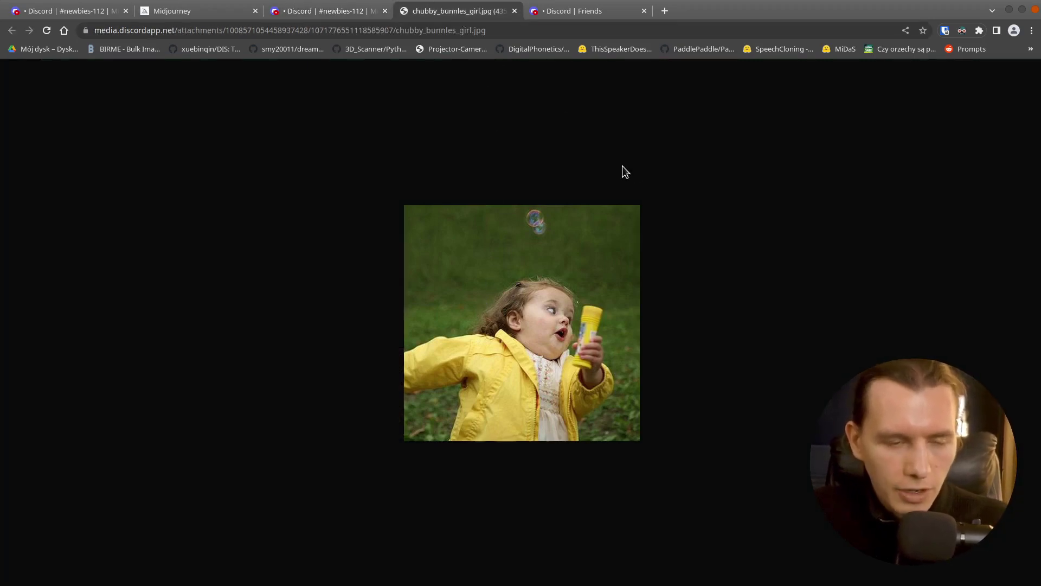
pyautogui.click(356, 27)
pyautogui.rightClick(356, 27)
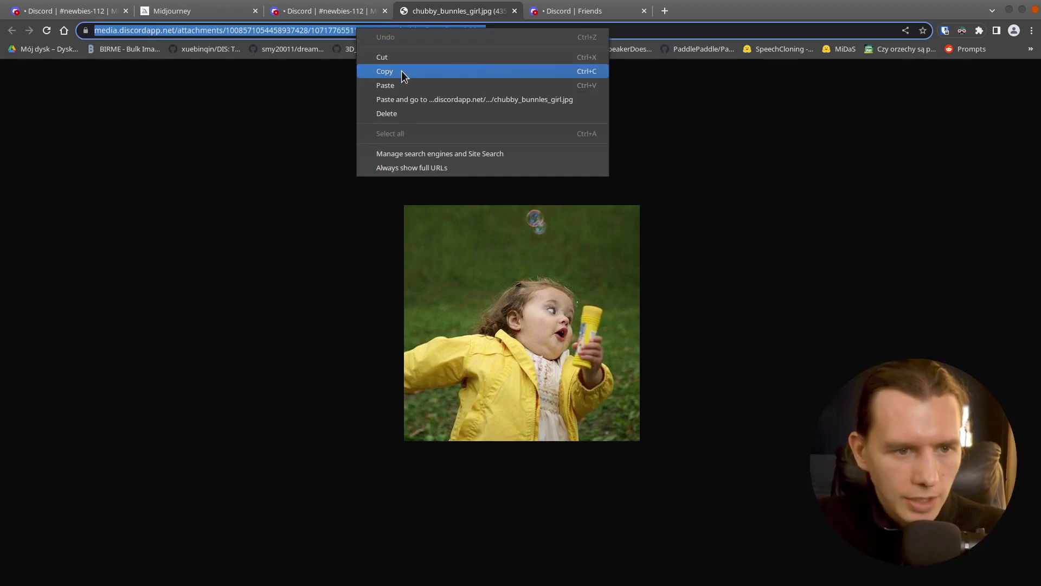
pyautogui.click(401, 70)
pyautogui.click(339, 16)
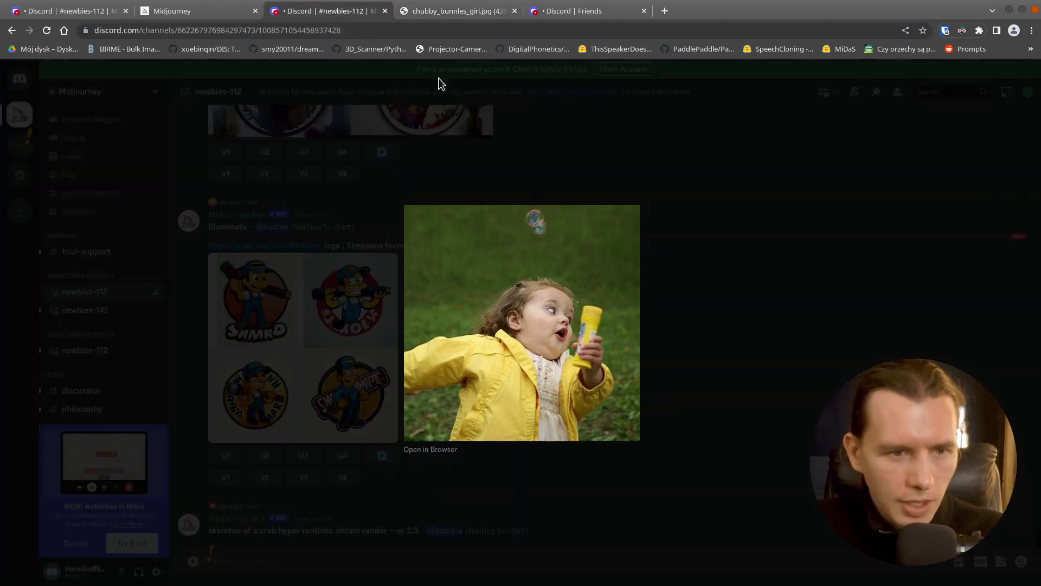
# Close the enlarged picture and upload octavia-spencer.jpg from the 23_real_memes/actors folder to the newbies-112 channel.
pyautogui.click(458, 106)
pyautogui.click(193, 562)
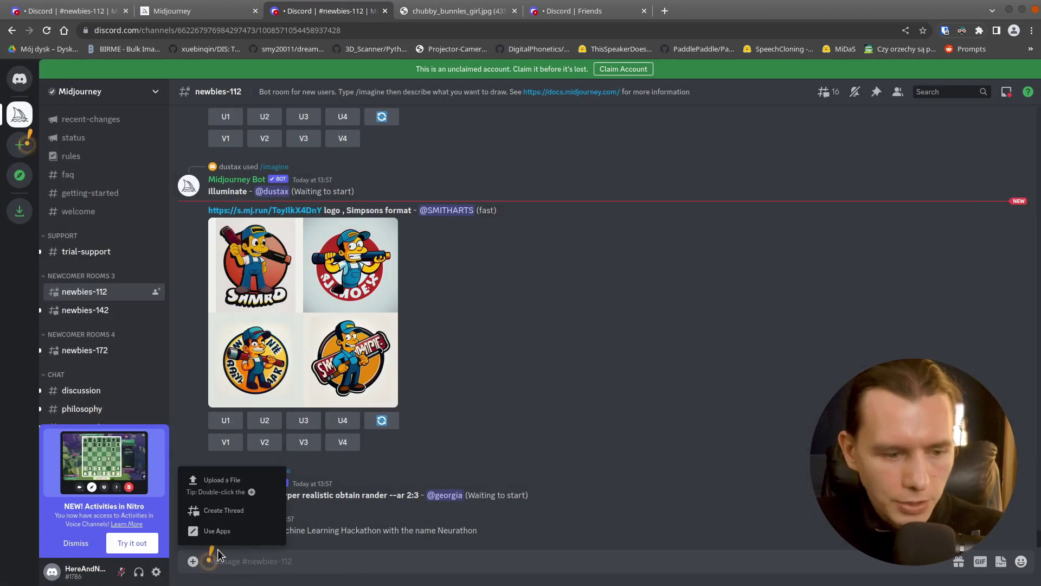
pyautogui.click(237, 492)
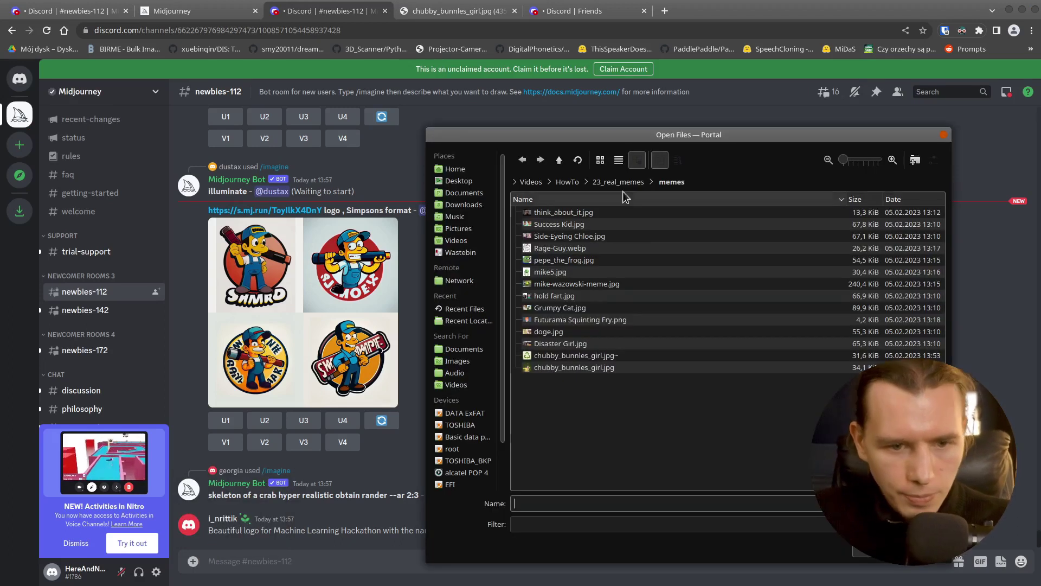
pyautogui.doubleClick(577, 235)
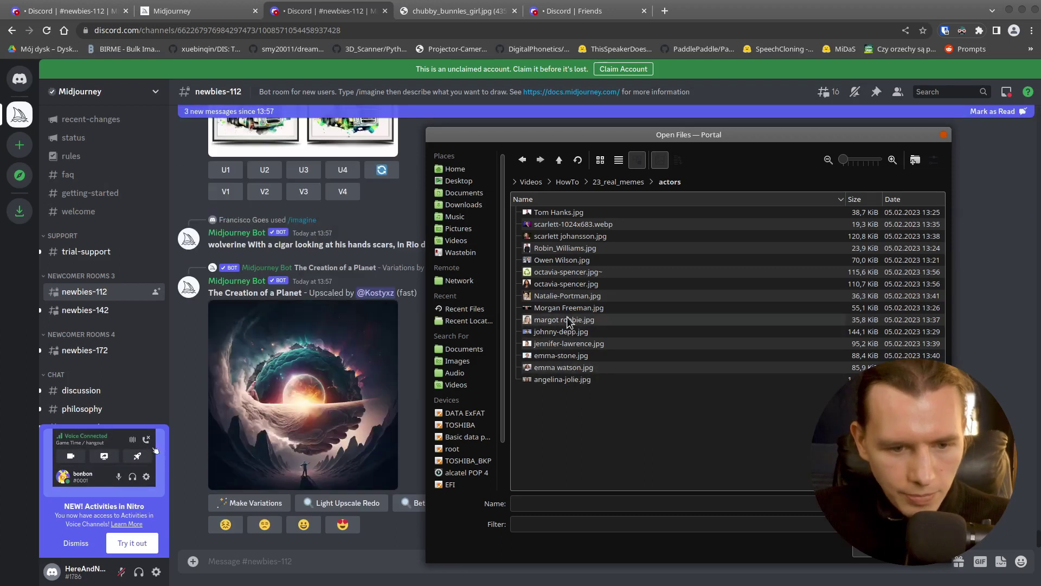
pyautogui.doubleClick(569, 284)
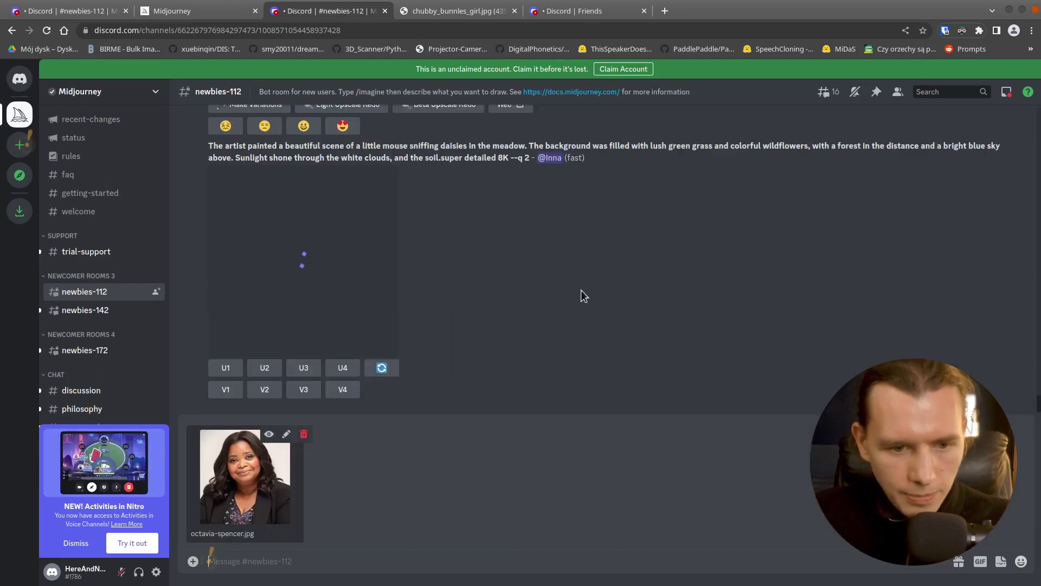
pyautogui.press('Return')
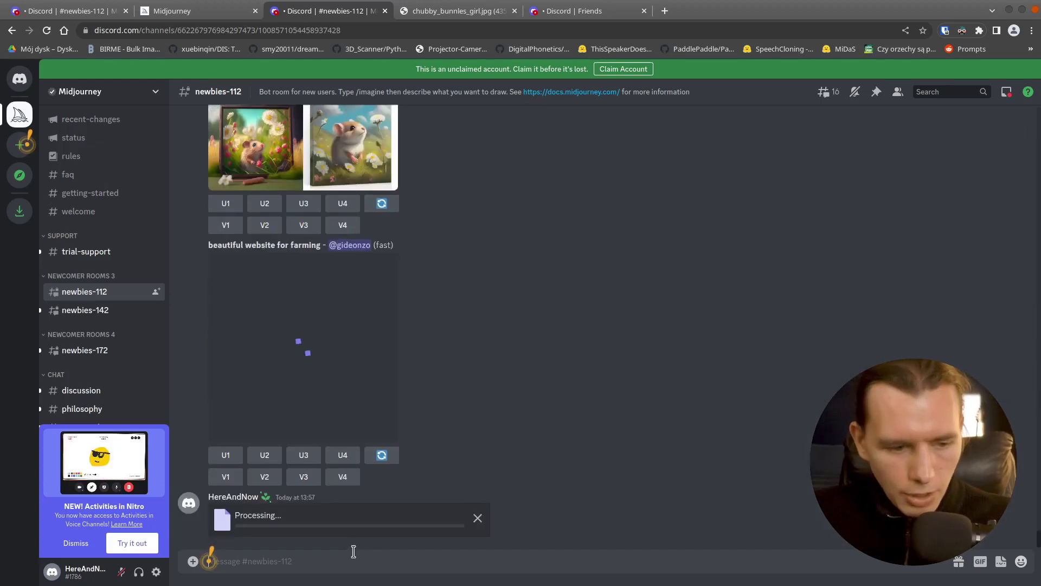
# Enlarge the uploaded octavia-spencer.jpg picture in the channel and open it in its own browser tab.
pyautogui.rightClick(295, 389)
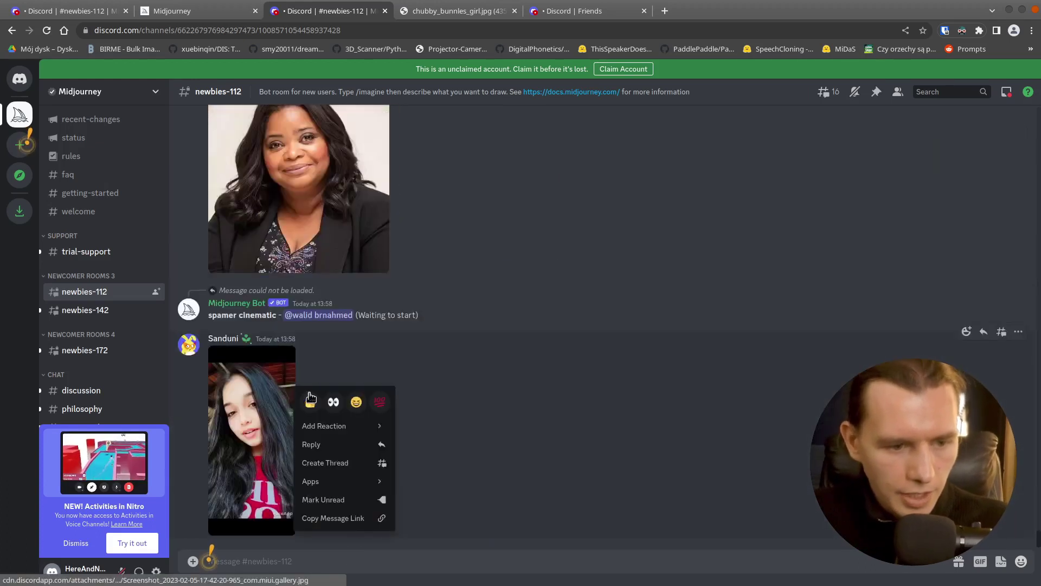
pyautogui.click(288, 172)
pyautogui.rightClick(514, 337)
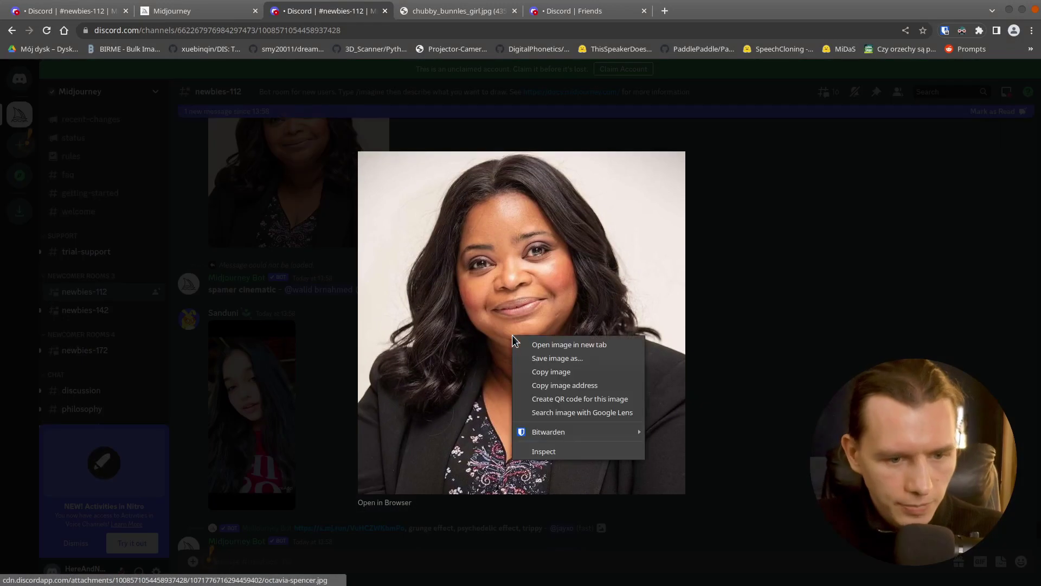
pyautogui.click(569, 345)
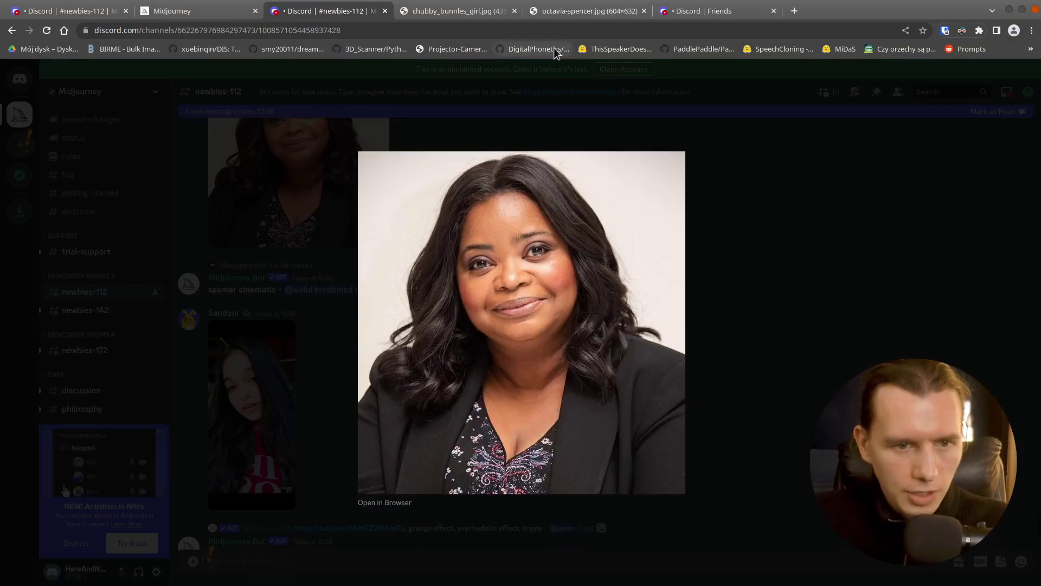
# Look over the open chubby_bunnles_girl.jpg and octavia-spencer.jpg image tabs and return to the newbies-112 channel.
pyautogui.click(576, 11)
pyautogui.click(466, 11)
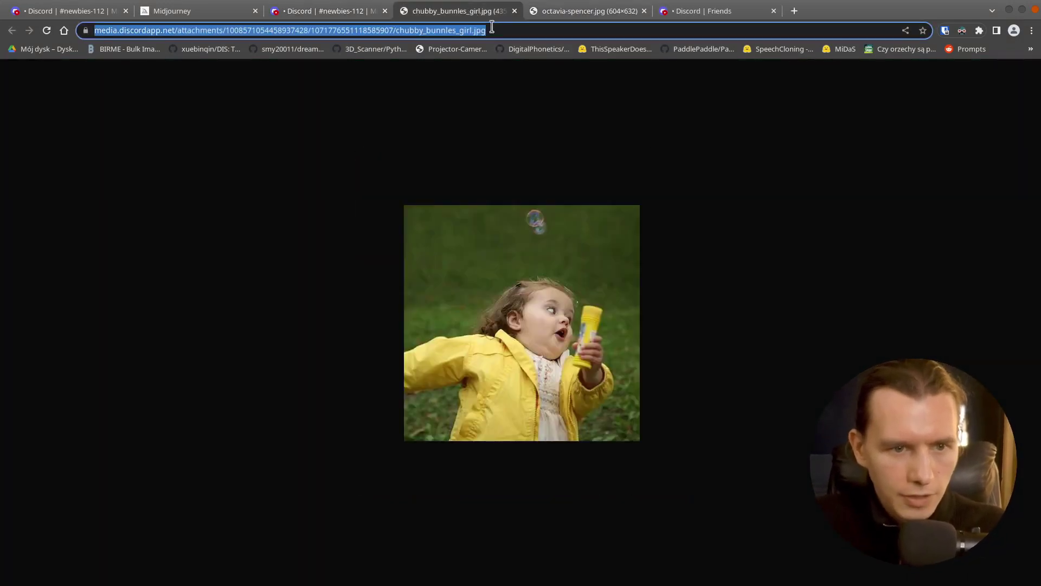
pyautogui.click(559, 14)
pyautogui.click(470, 12)
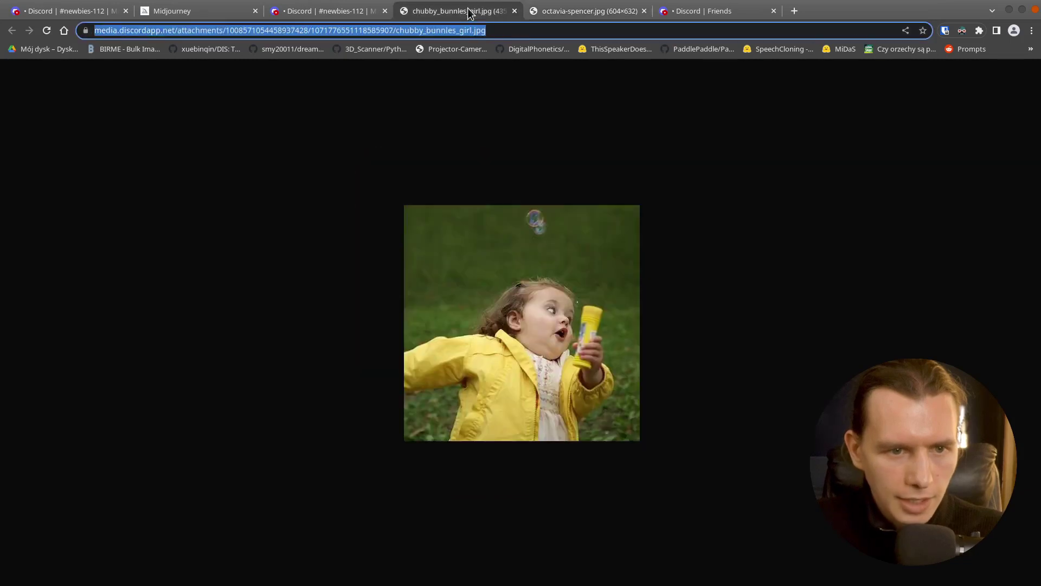
pyautogui.click(314, 11)
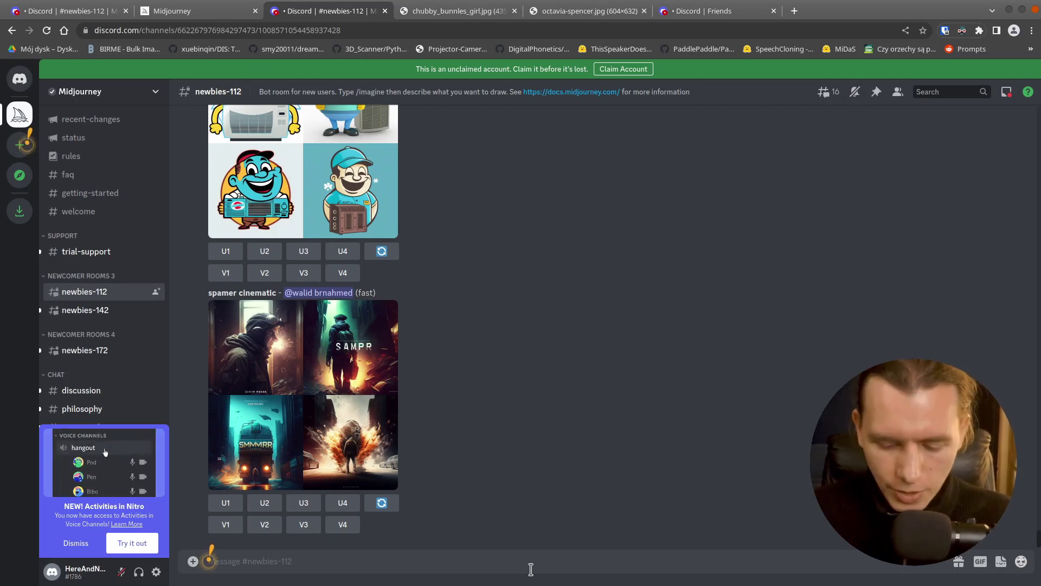
# Start an /imagine prompt in newbies-112 and insert the full URL of chubby_bunnles_girl.jpg copied from its tab.
pyautogui.write('/')
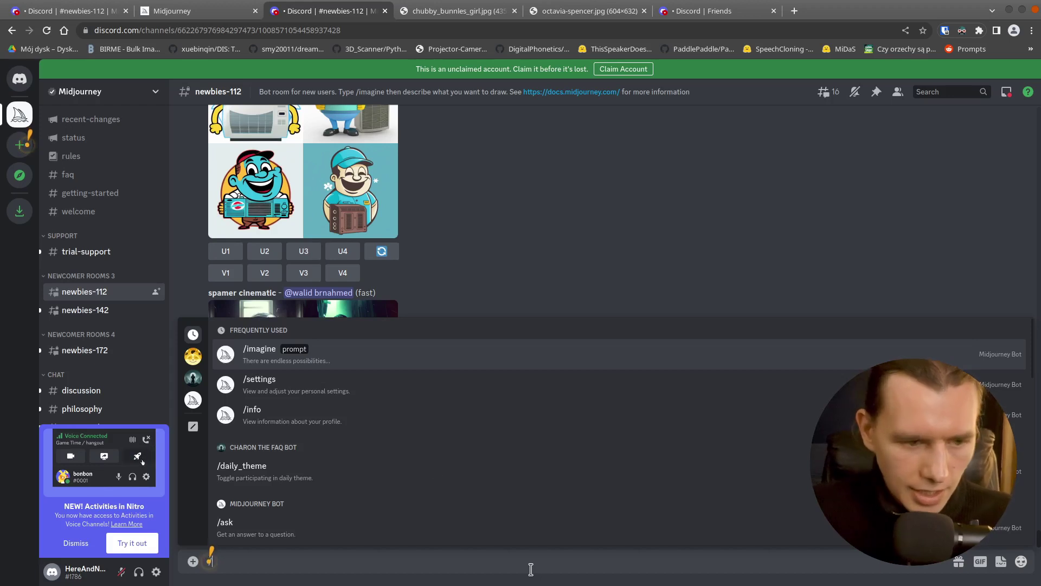
pyautogui.click(260, 358)
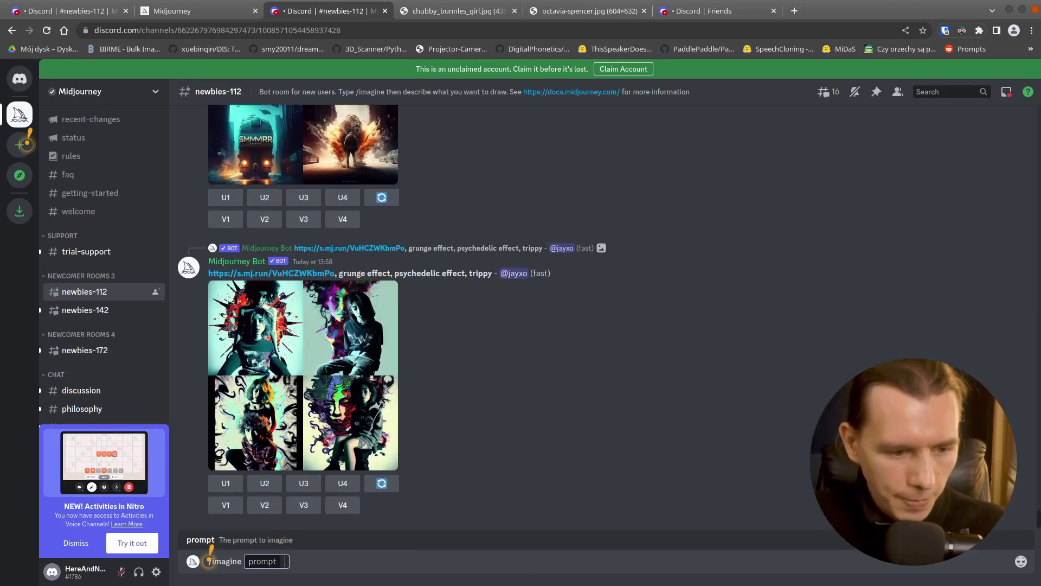
pyautogui.click(488, 11)
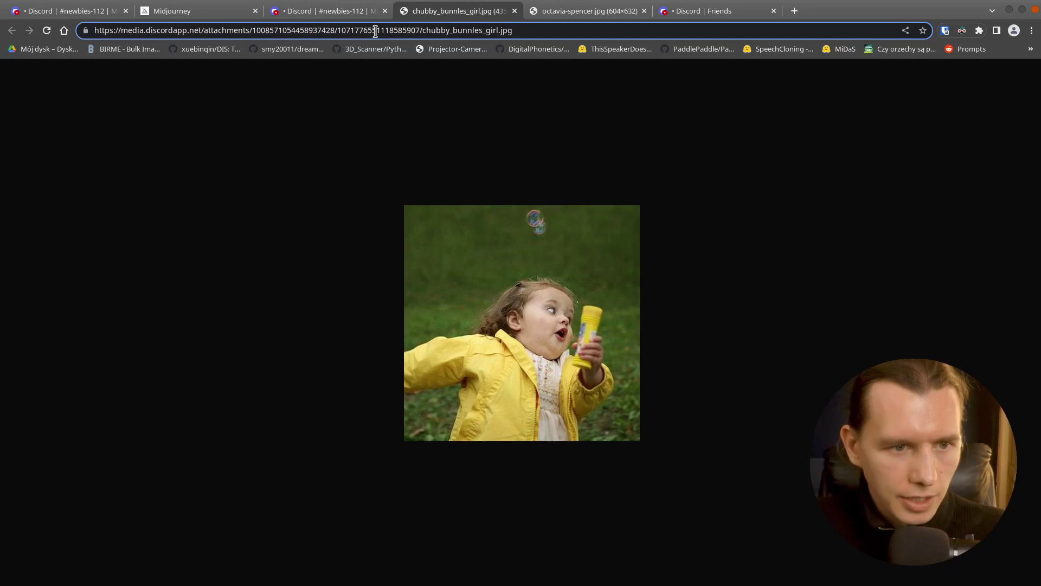
pyautogui.doubleClick(375, 30)
pyautogui.click(358, 11)
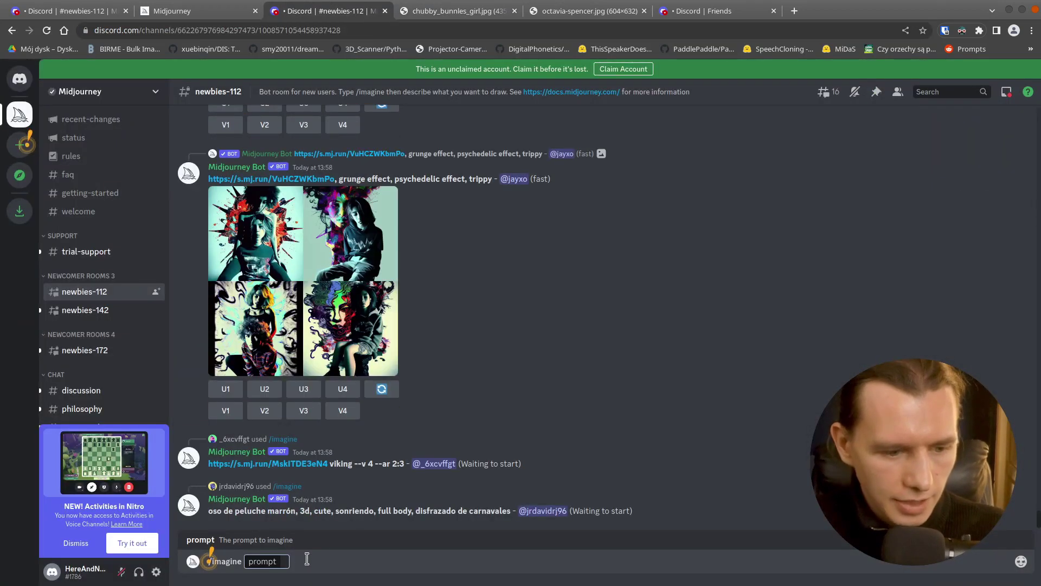
pyautogui.hotkey('ctrl', 'v')
# Add the full URL of octavia-spencer.jpg after the first image link and submit the /imagine prompt.
pyautogui.click(585, 10)
pyautogui.click(517, 31)
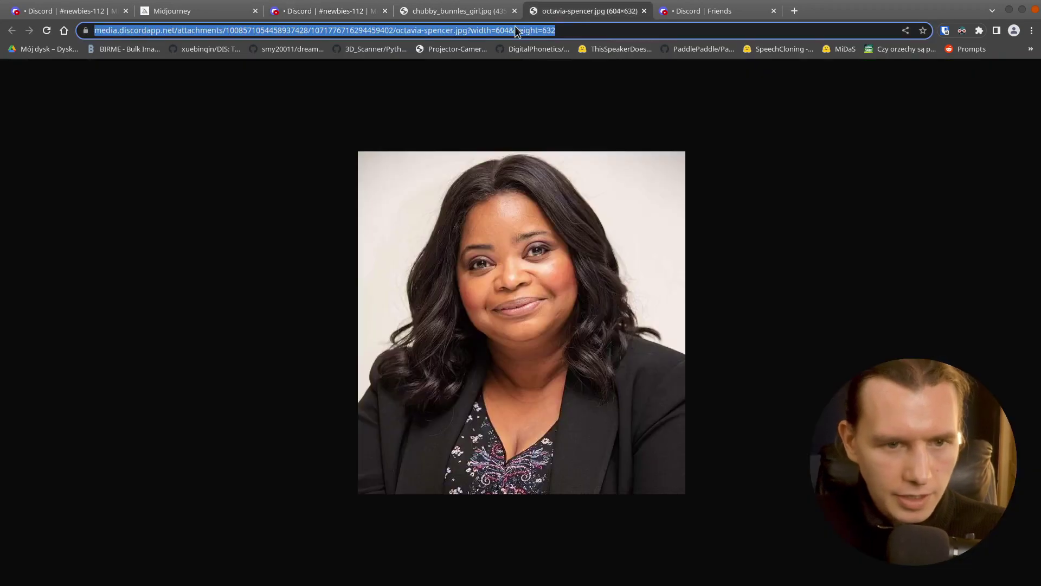
pyautogui.click(317, 11)
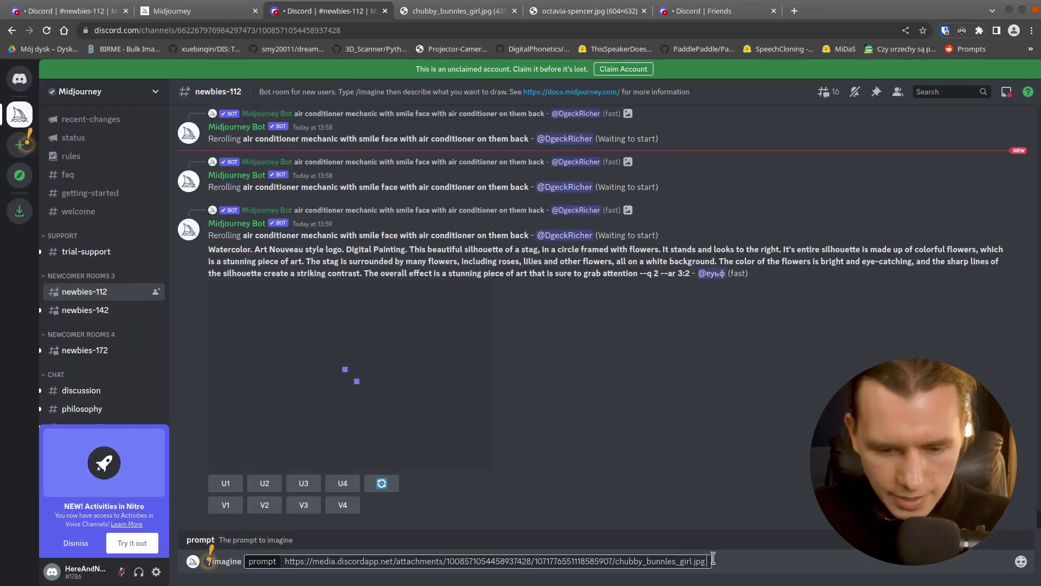
pyautogui.hotkey('ctrl', 'v')
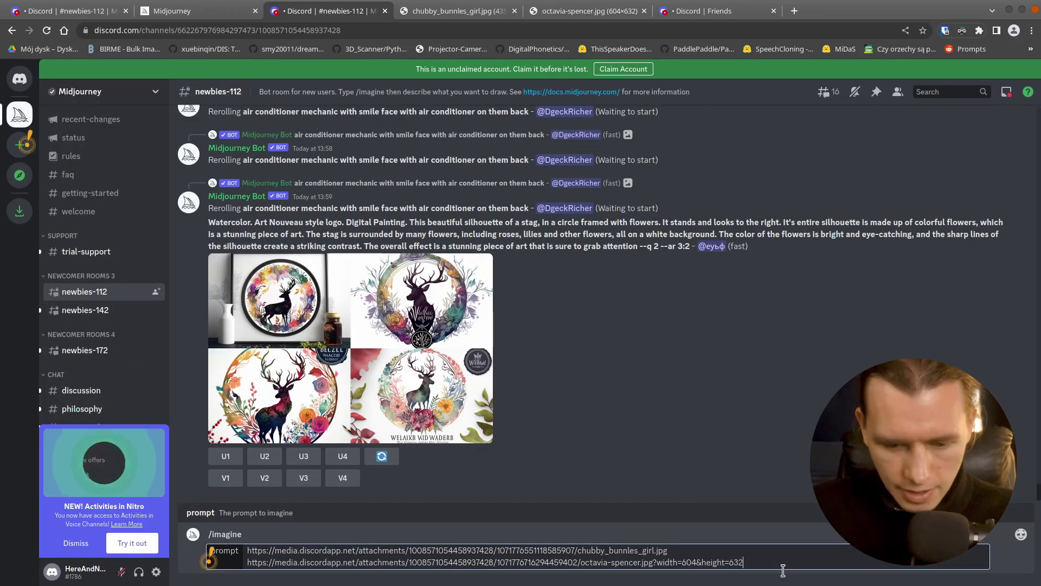
pyautogui.press('Return')
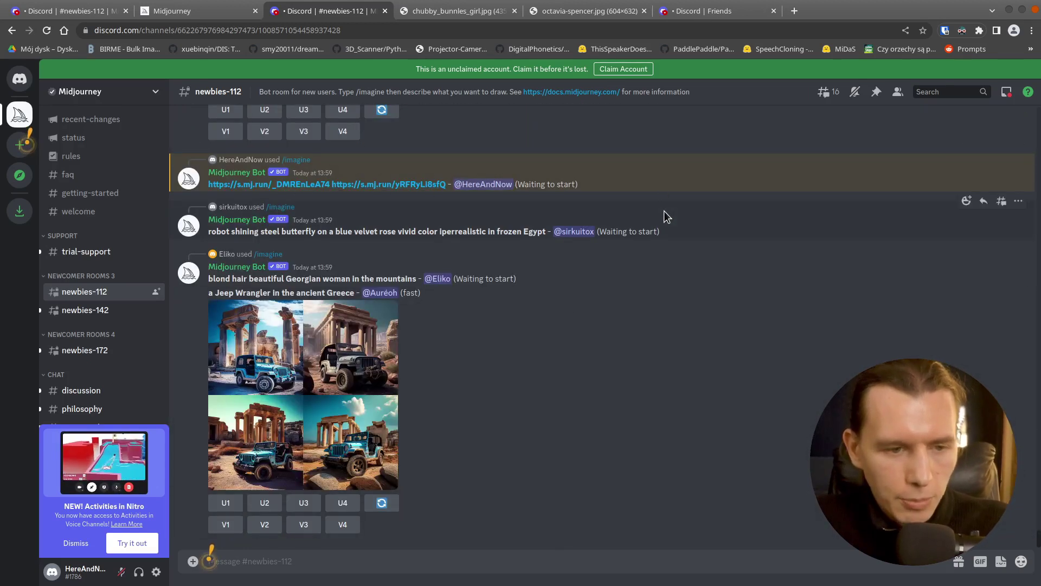
# Find the blended image grid among the inbox mentions and examine it enlarged.
pyautogui.scroll(4, 540, 347)
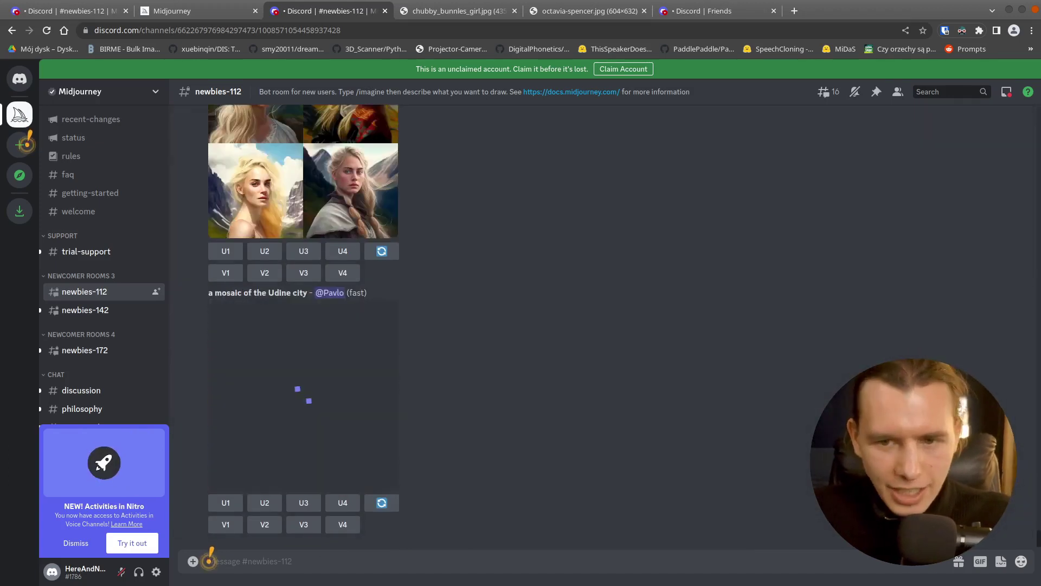
pyautogui.click(1008, 92)
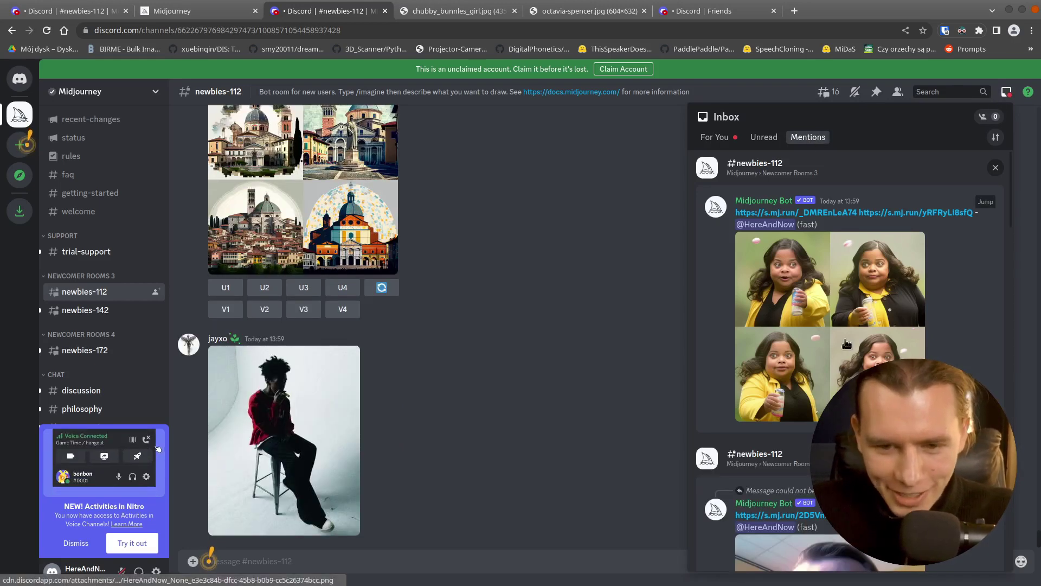
pyautogui.click(846, 343)
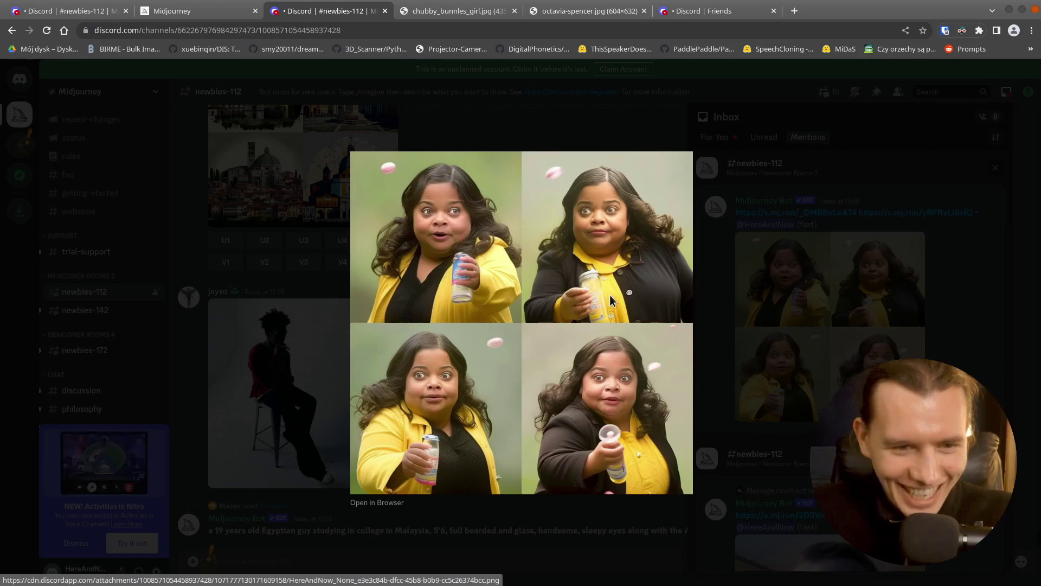
pyautogui.hotkey('ctrl', '+')
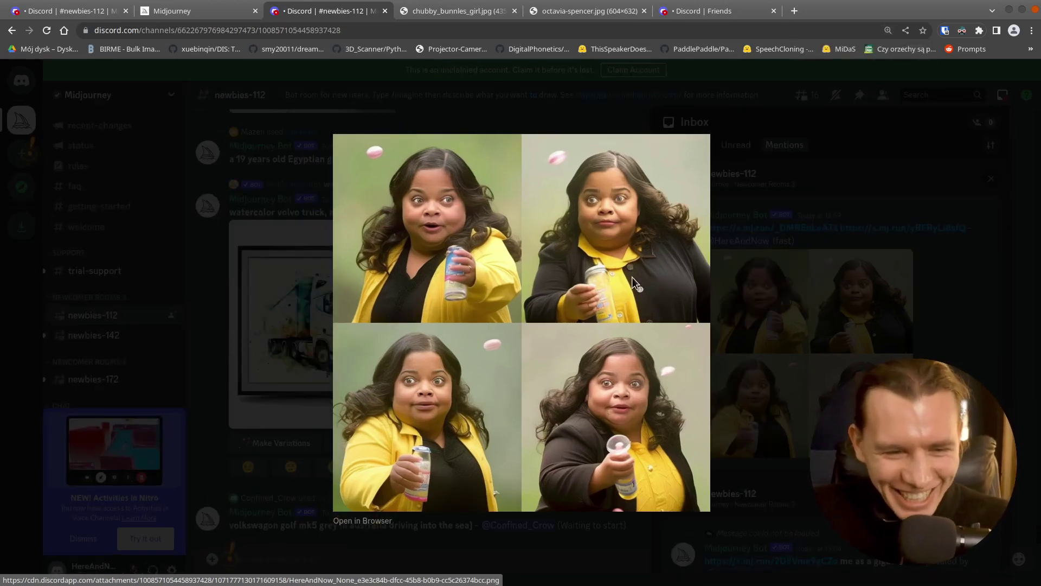
pyautogui.click(814, 284)
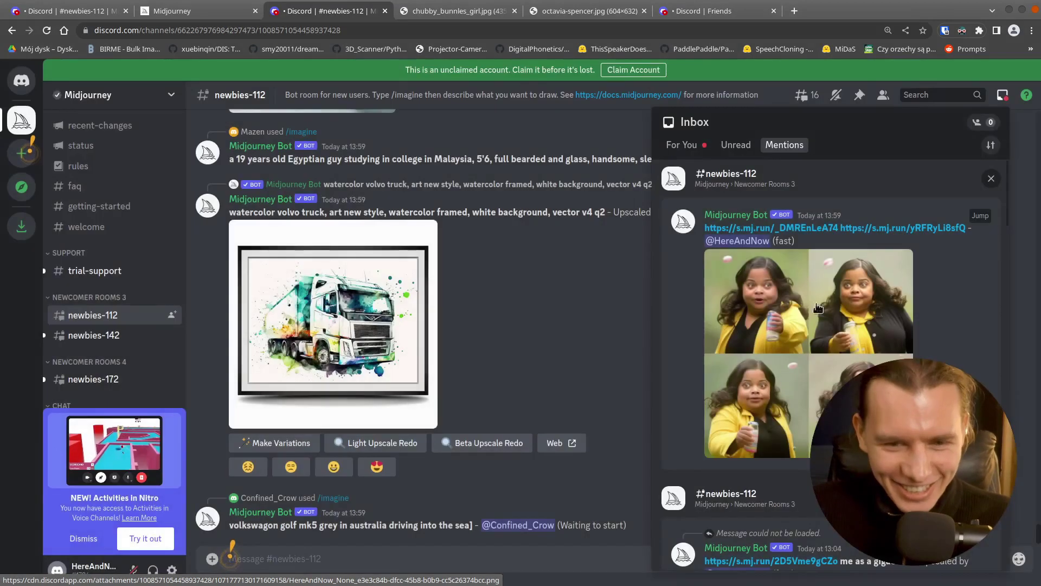
# Go to the grid's message in the channel, upscale the fourth variant, and enlarge the upscaled picture from the inbox mentions.
pyautogui.click(978, 217)
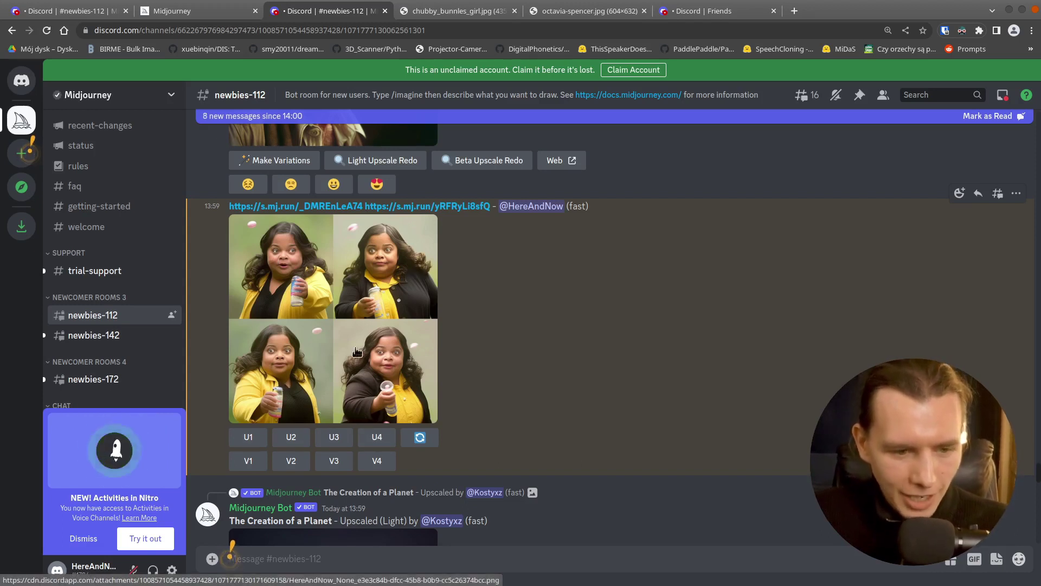
pyautogui.click(379, 439)
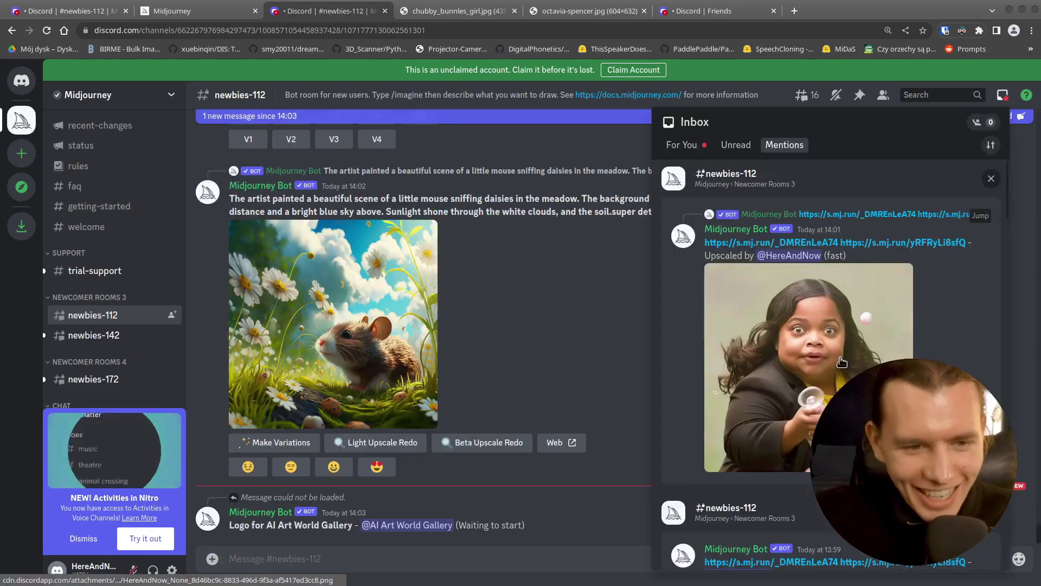
pyautogui.click(842, 361)
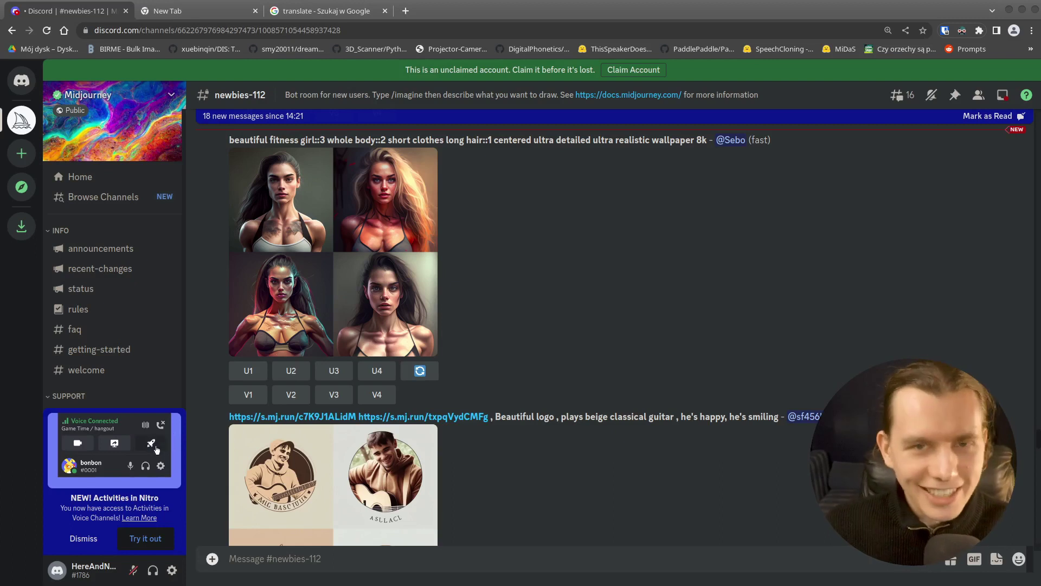
# Upload johnny-depp.jpg and pepe_the_frog.jpg to the newbies-112 channel.
pyautogui.moveTo(1033, 406); pyautogui.dragTo(171, 230)
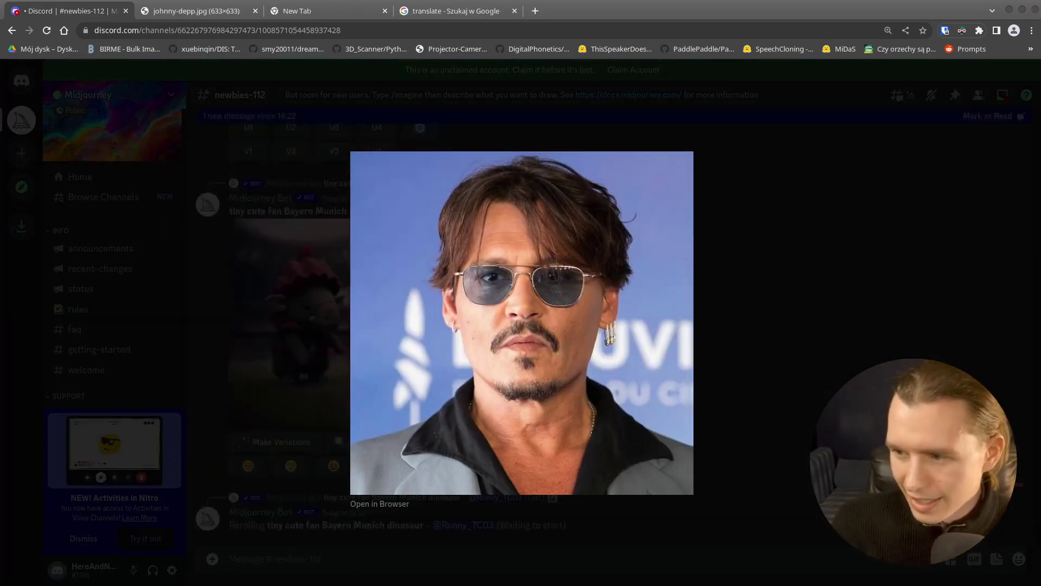
pyautogui.moveTo(624, 461); pyautogui.dragTo(469, 541)
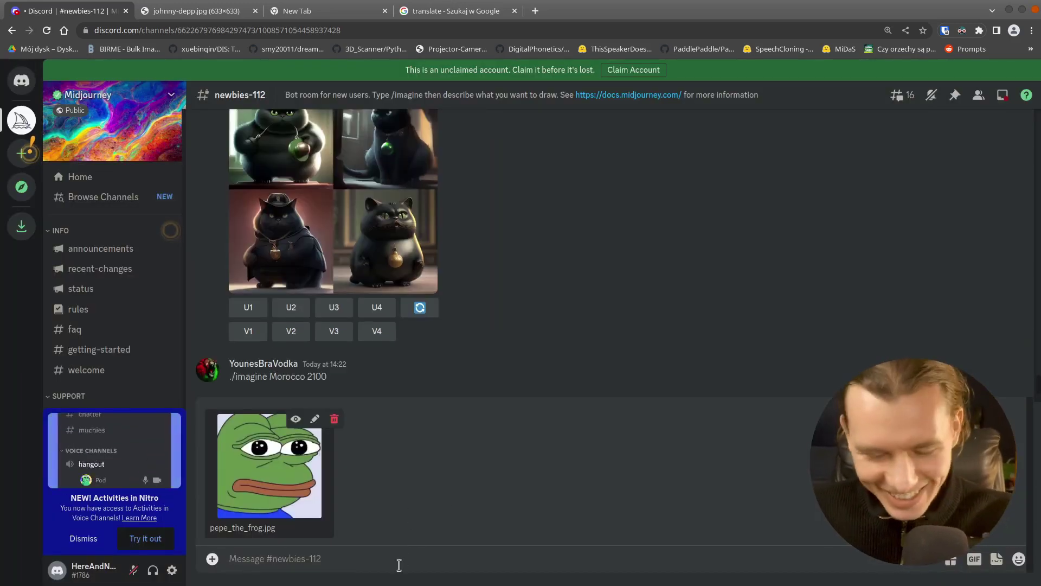
pyautogui.press('Return')
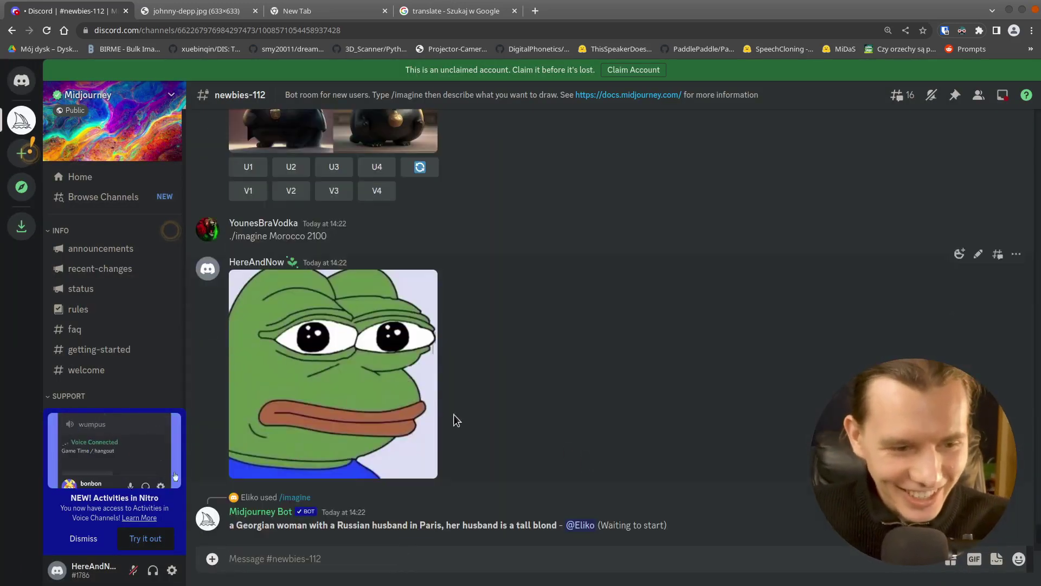
# Enlarge the uploaded pepe_the_frog.jpg picture, open it in its own browser tab, and close the enlarged view.
pyautogui.rightClick(347, 396)
pyautogui.click(336, 374)
pyautogui.rightClick(515, 337)
pyautogui.click(559, 344)
pyautogui.press('Escape')
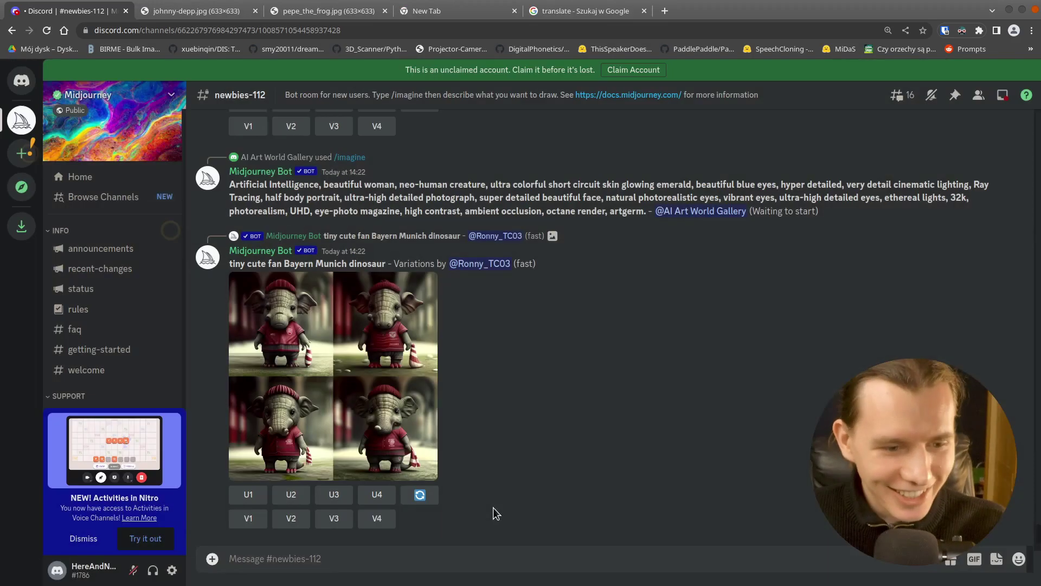
# Start a new /imagine prompt in newbies-112 and insert the full URL of pepe_the_frog.jpg copied from its tab.
pyautogui.click(442, 560)
pyautogui.write('/')
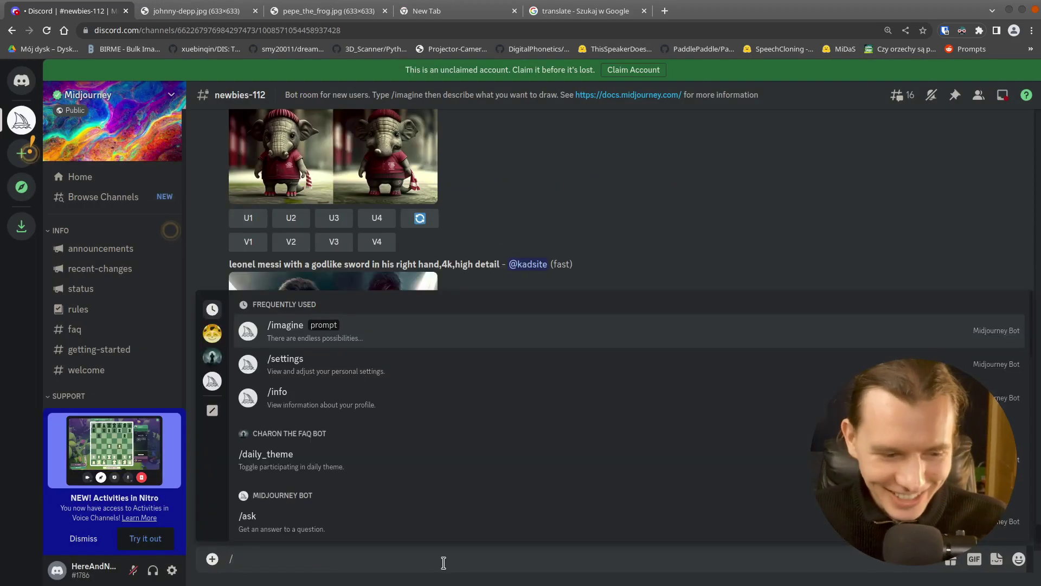
pyautogui.press('Tab')
pyautogui.click(325, 11)
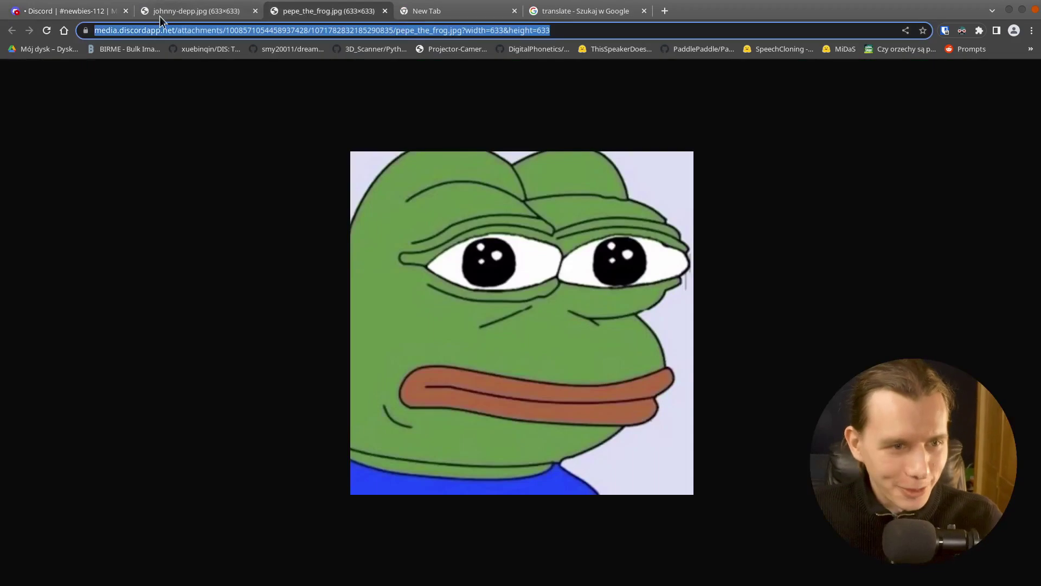
pyautogui.click(88, 14)
pyautogui.hotkey('ctrl', 'v')
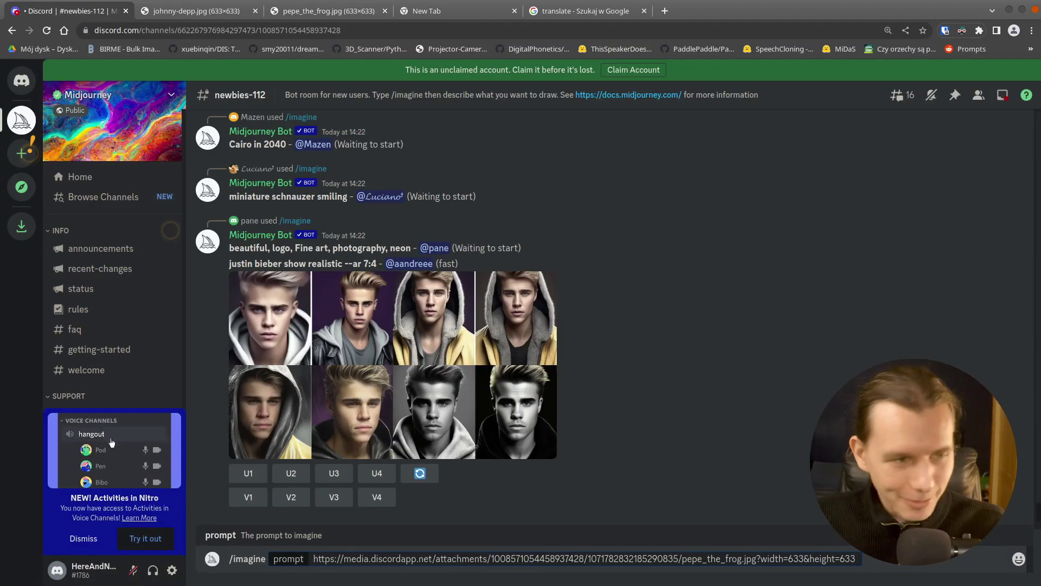
# Copy the full URL of johnny-depp.jpg from its tab and add it after the frog image link in the prompt.
pyautogui.click(197, 11)
pyautogui.hotkey('ctrl', 'c')
pyautogui.click(65, 11)
pyautogui.hotkey('ctrl', 'v')
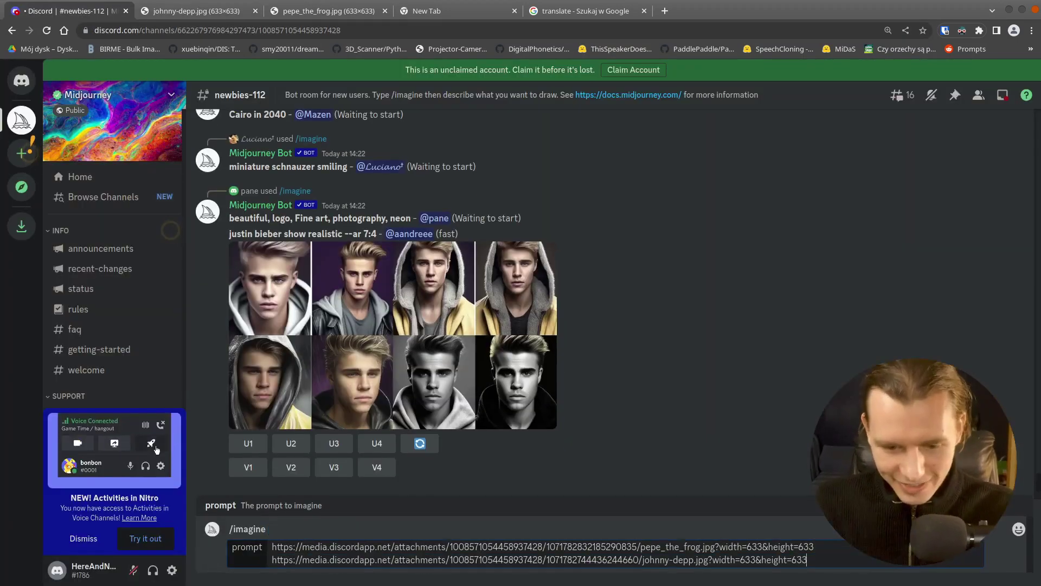
# Submit the prompt with both image links, jump to its finished picture grid from the mentions, and inspect it enlarged.
pyautogui.press('Return')
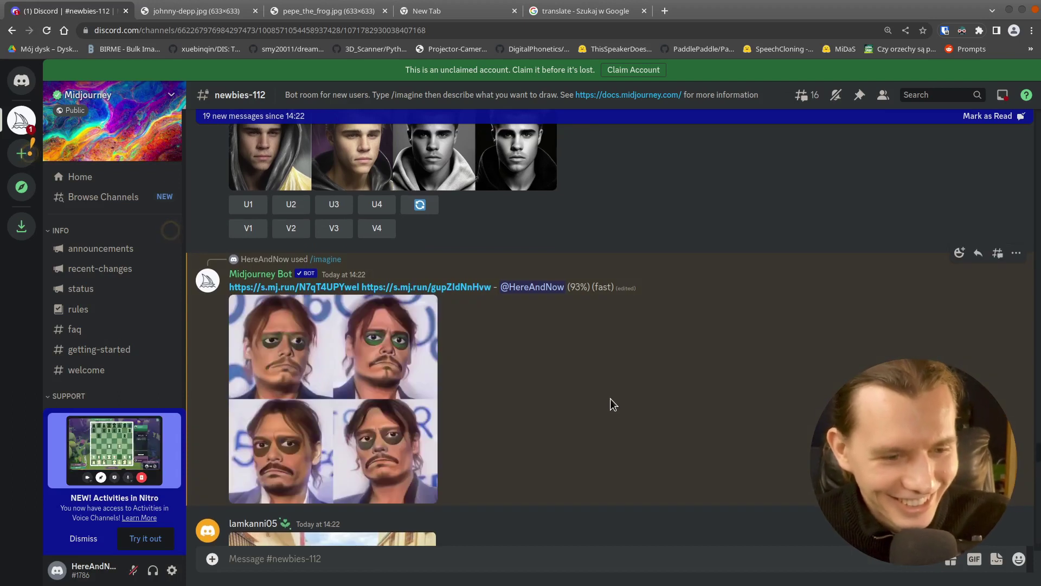
pyautogui.click(1002, 95)
pyautogui.click(958, 237)
pyautogui.scroll(-5, 813, 287)
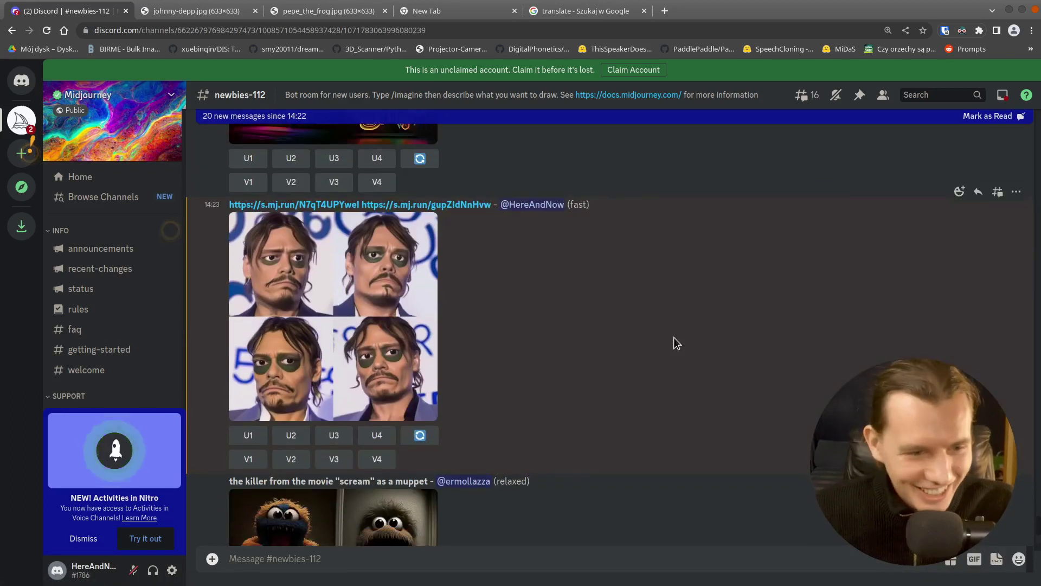
pyautogui.click(380, 284)
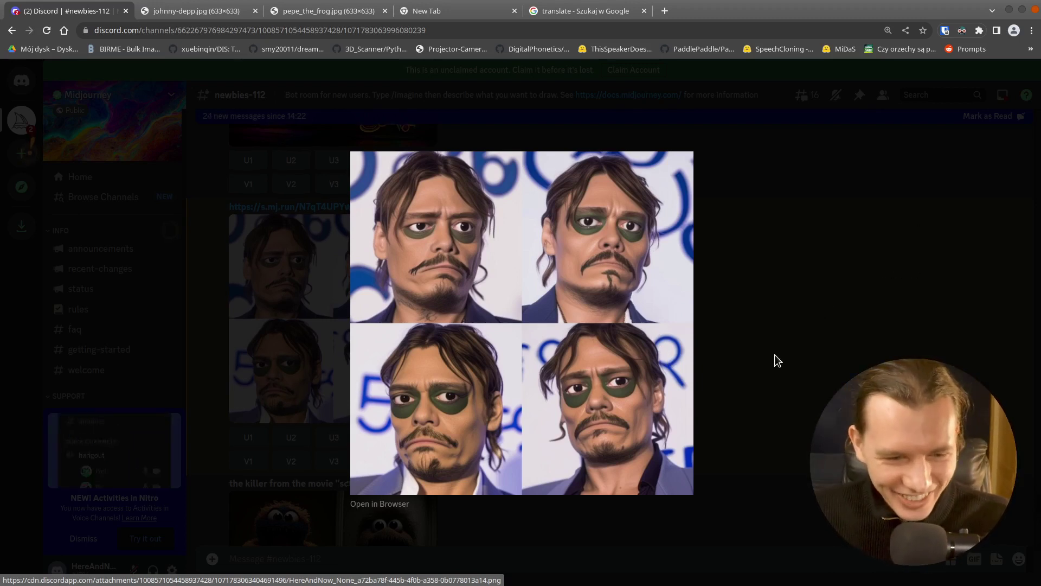
pyautogui.click(757, 364)
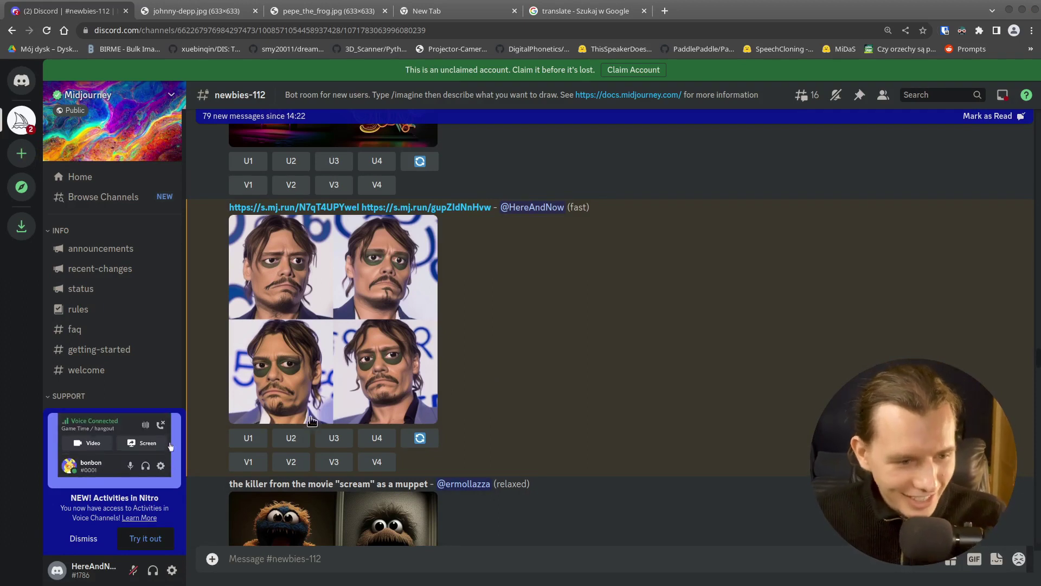
# Request variations of the grid's third image, adding "with glasses and a pirate hat" after both links in the remix prompt.
pyautogui.click(335, 465)
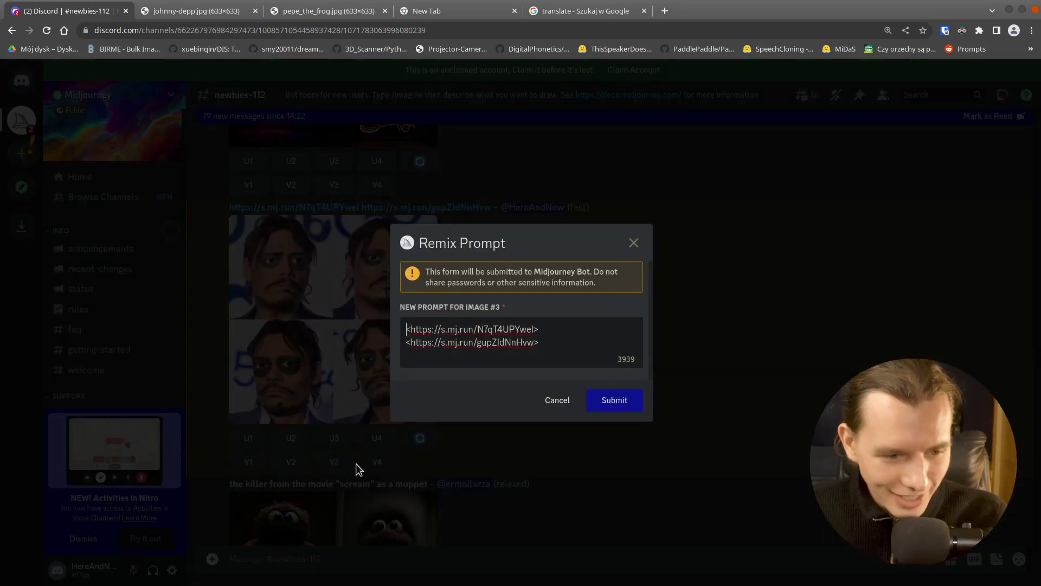
pyautogui.hotkey('ctrl', 'shift', 'u')
pyautogui.click(944, 136)
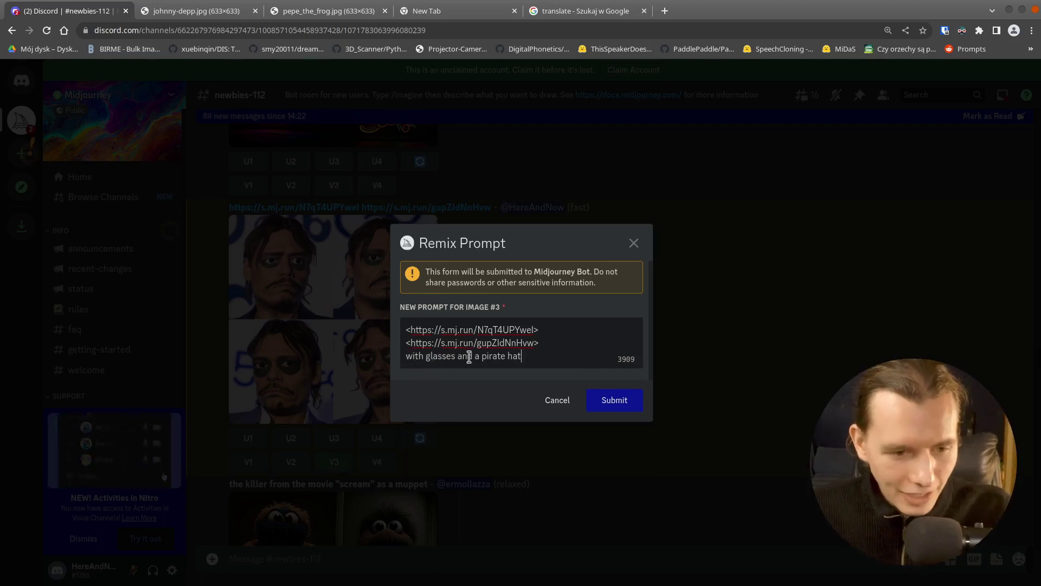
pyautogui.click(609, 405)
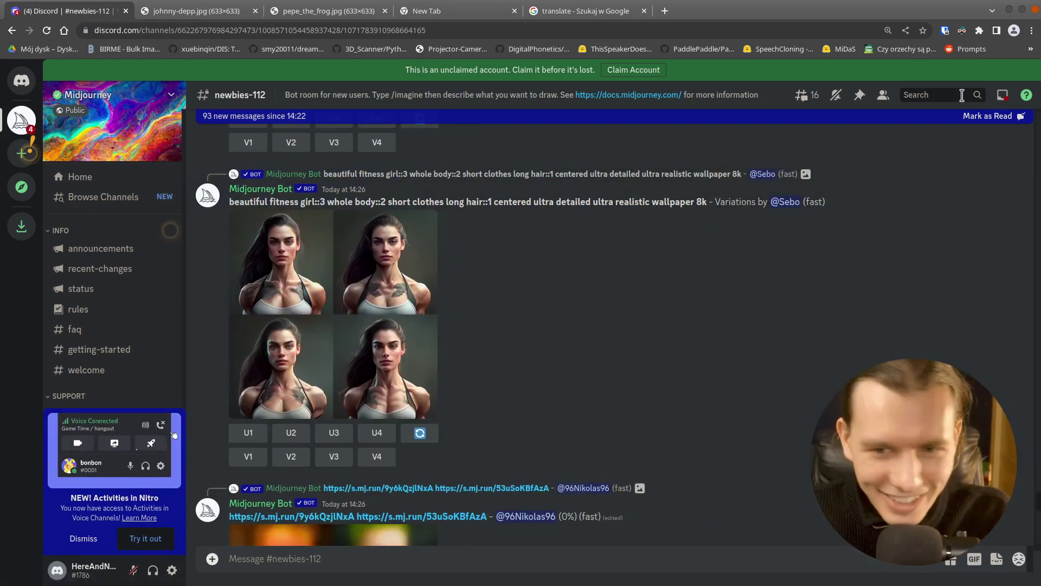
# Find the glasses-and-pirate-hat remix among the mentions and enlarge its picture grid.
pyautogui.click(1002, 95)
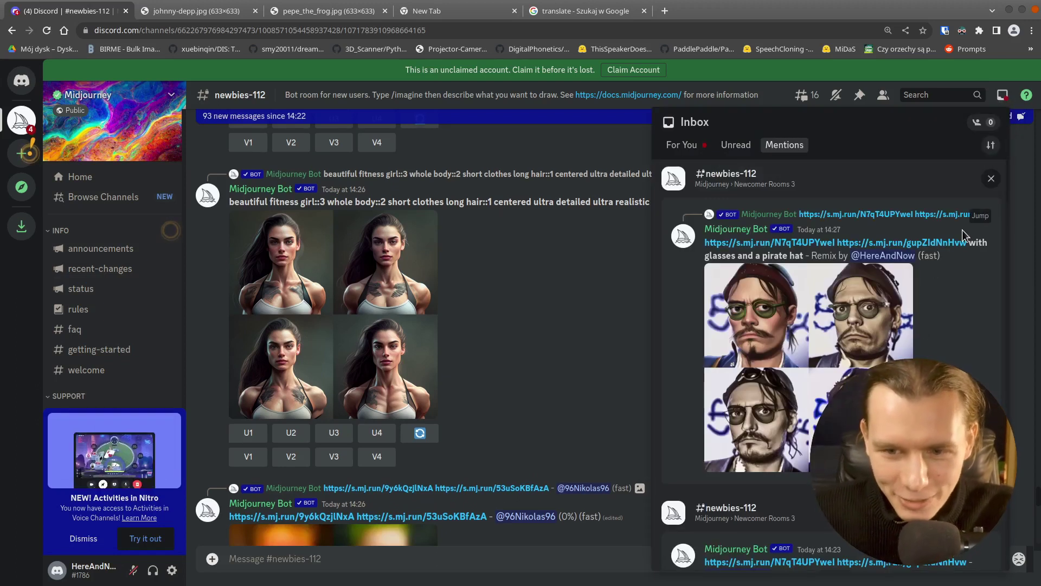
pyautogui.click(788, 321)
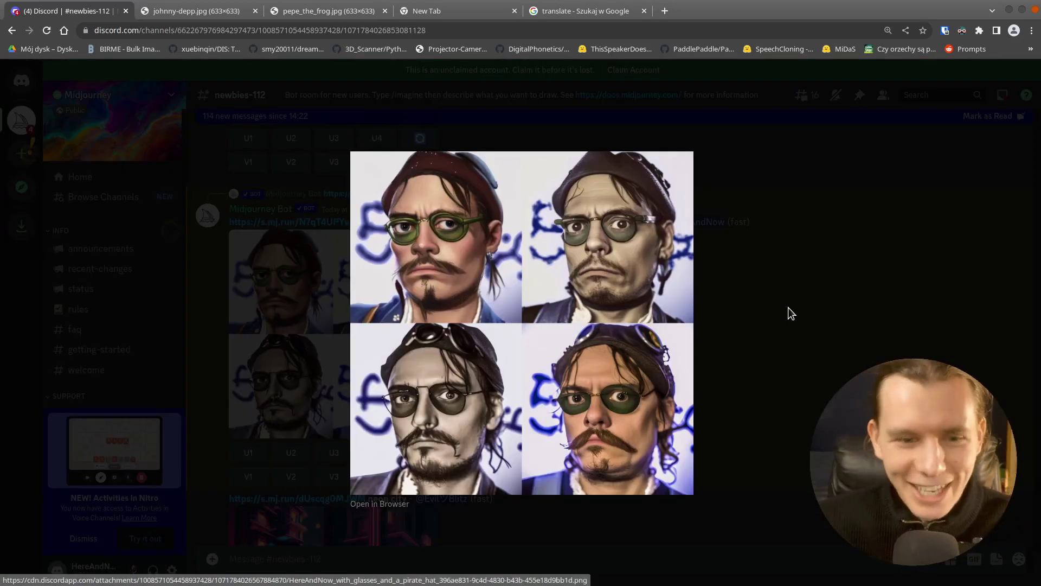